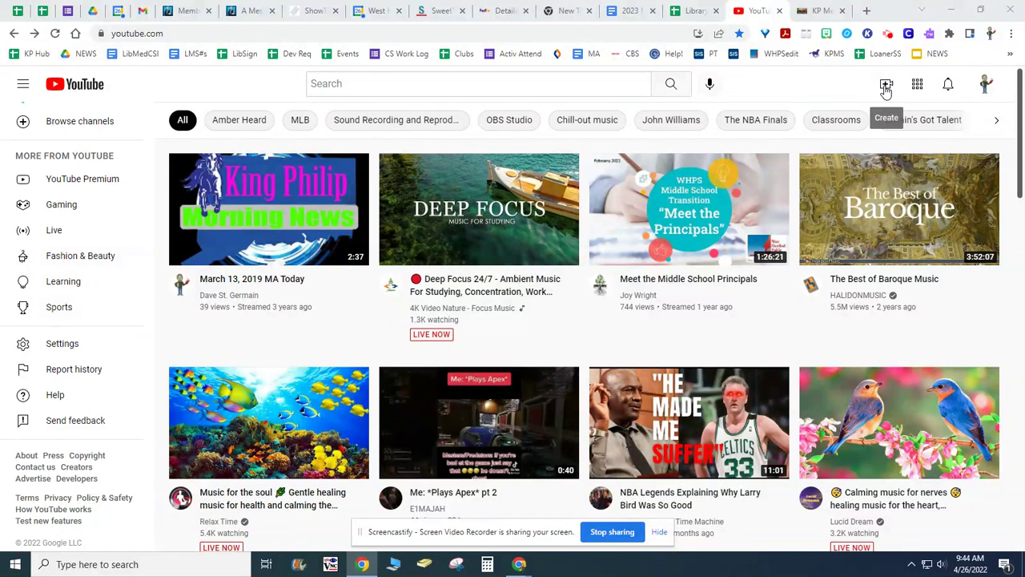
Step: Begin setting up a live stream for a later date, using the built-in webcam as the stream type
click(887, 86)
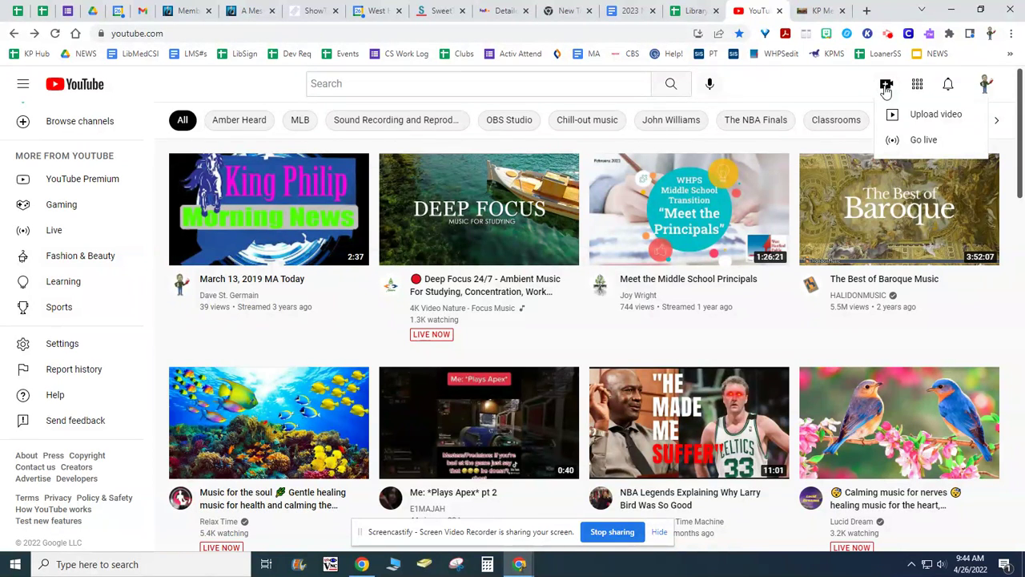
click(901, 142)
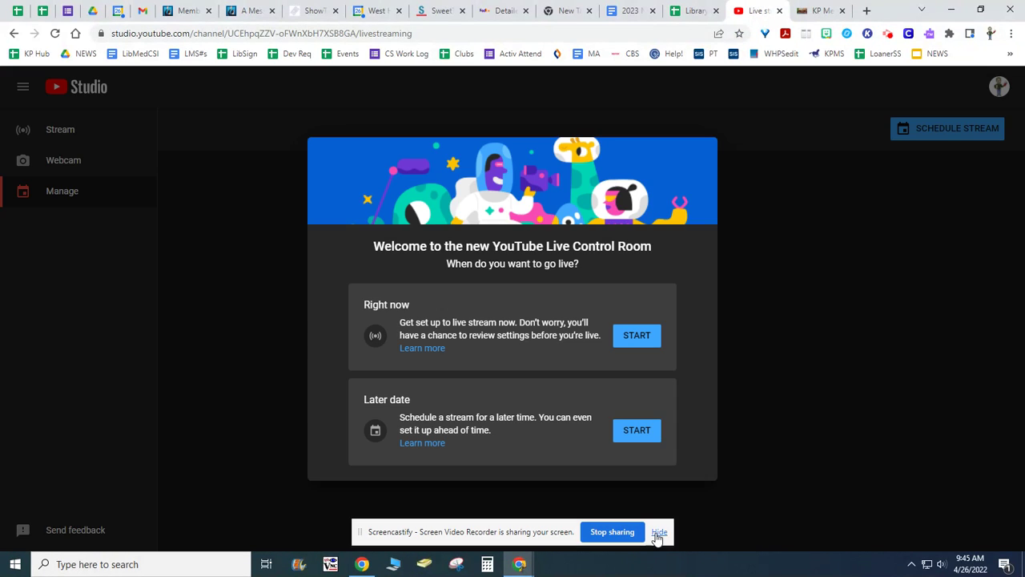
click(658, 532)
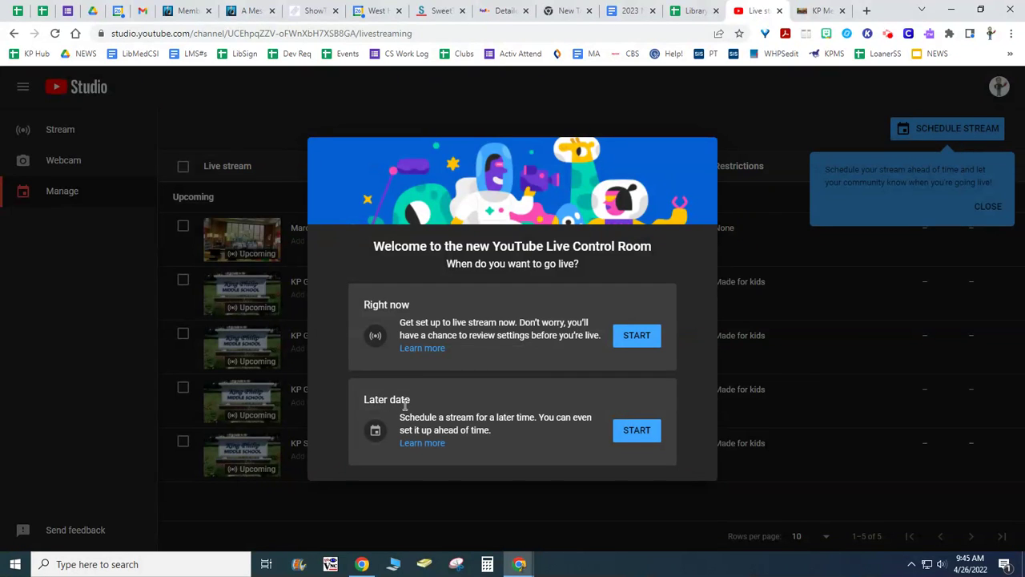
click(624, 437)
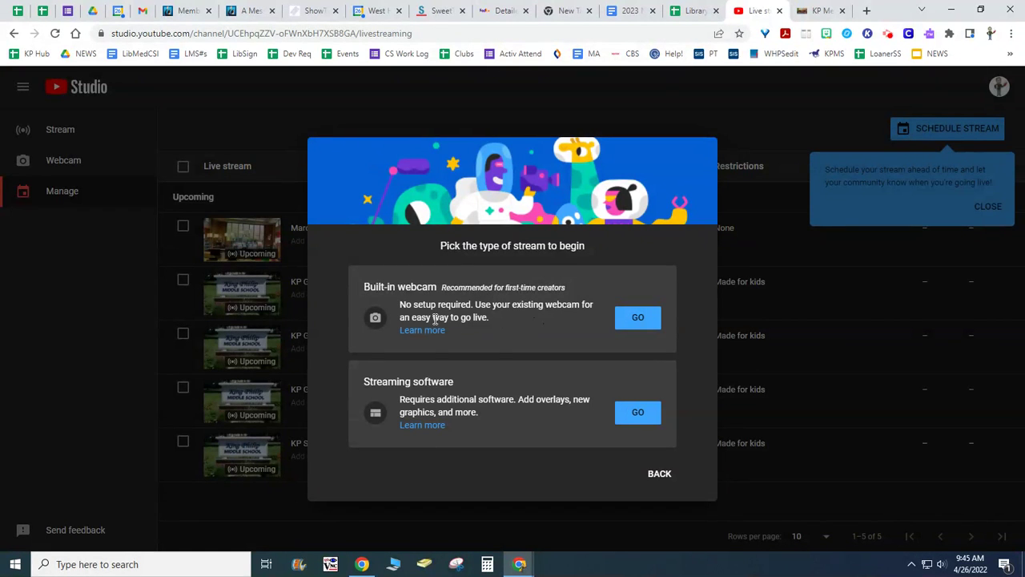
click(637, 320)
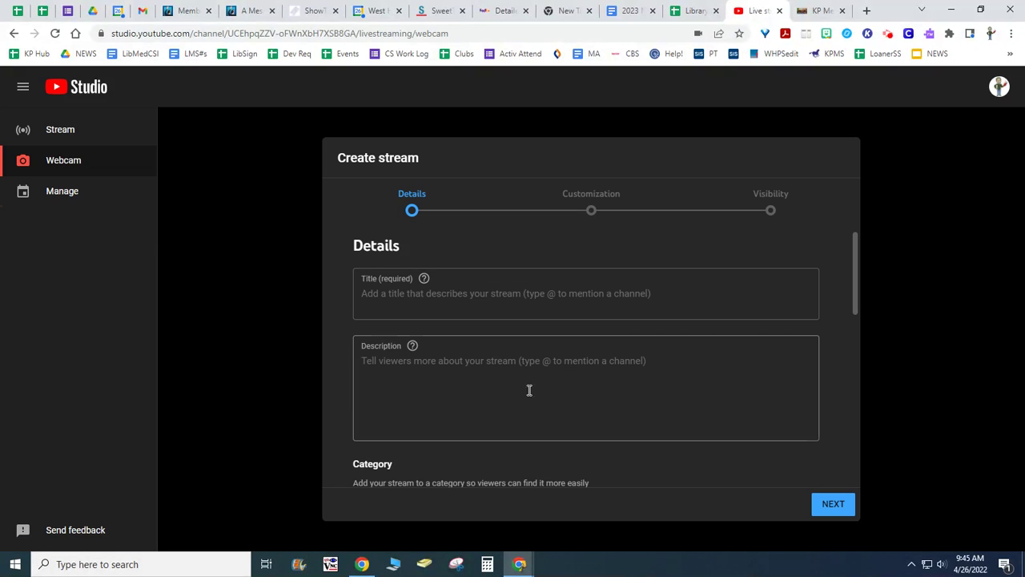
Step: Title the stream "KP Practice Concert"
click(494, 297)
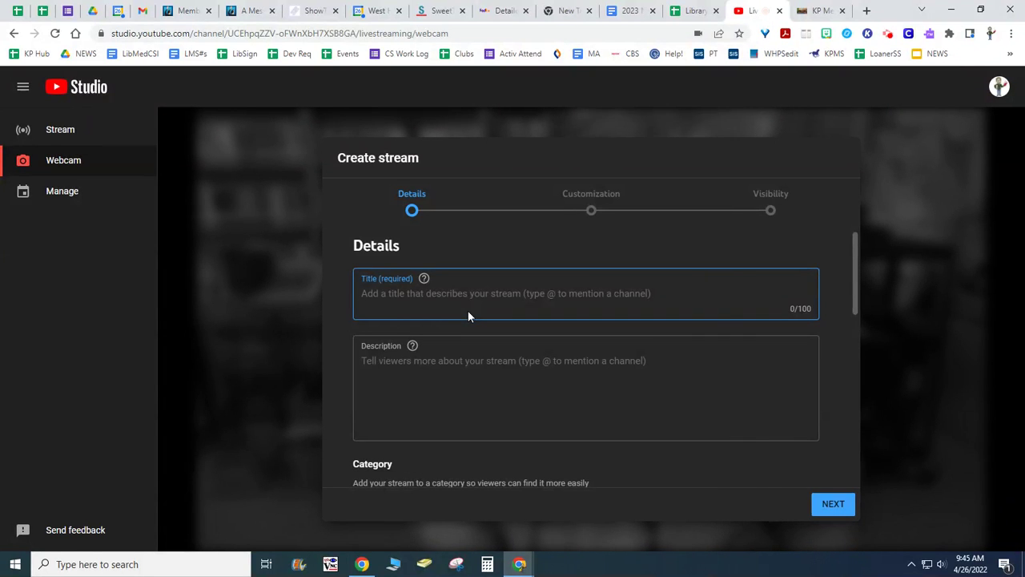
text(Caon)
key(BackSpace)
key(BackSpace)
key(BackSpace)
key(BackSpace)
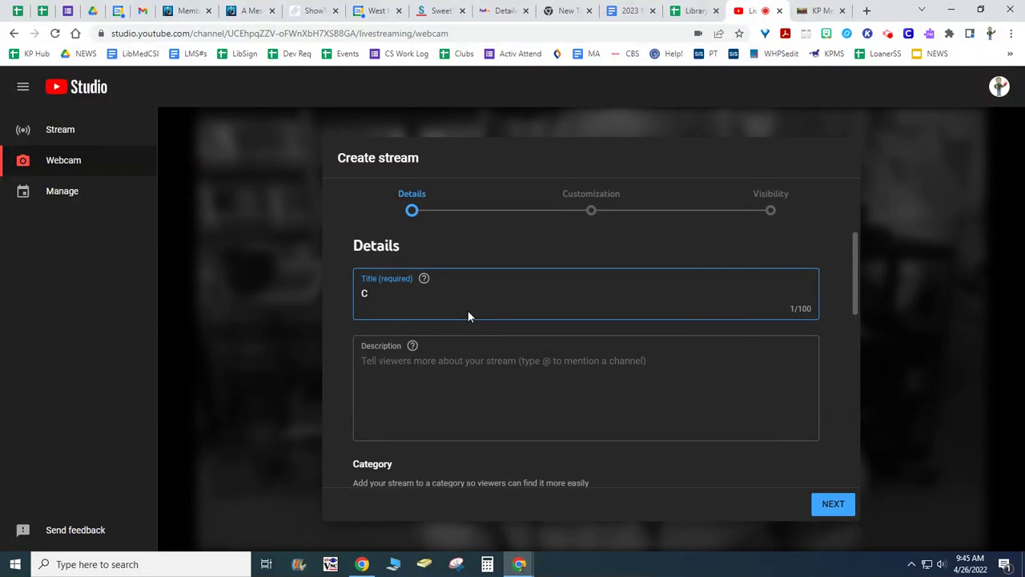
text(KP)
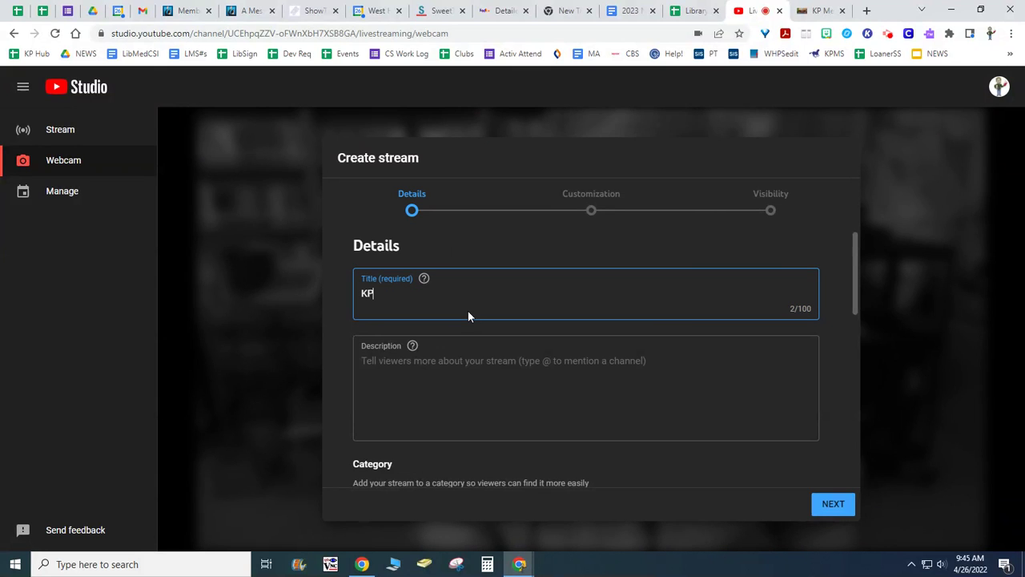
text( Pract)
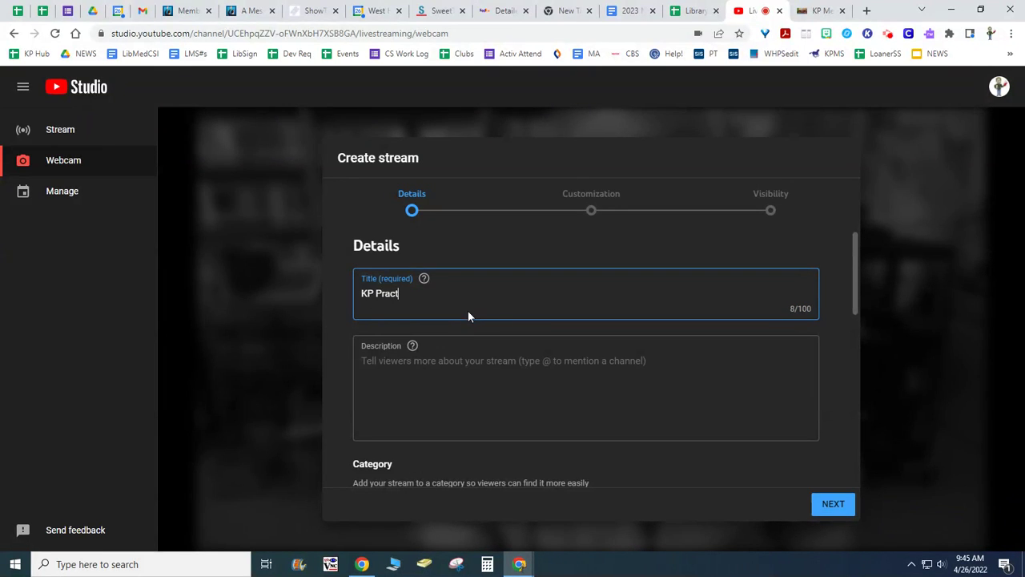
text(ice Conder)
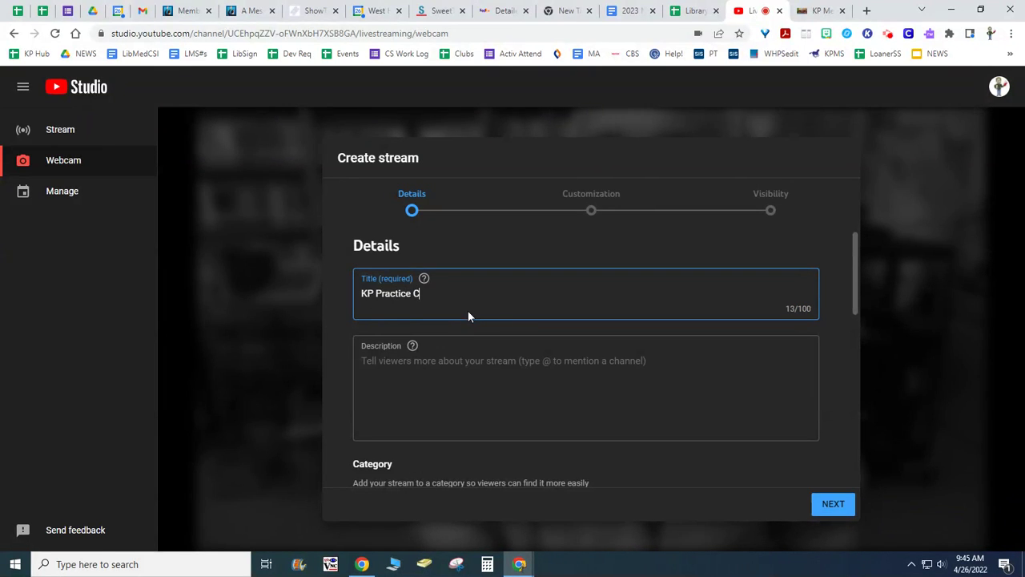
key(BackSpace)
key(BackSpace)
key(BackSpace)
text(cert)
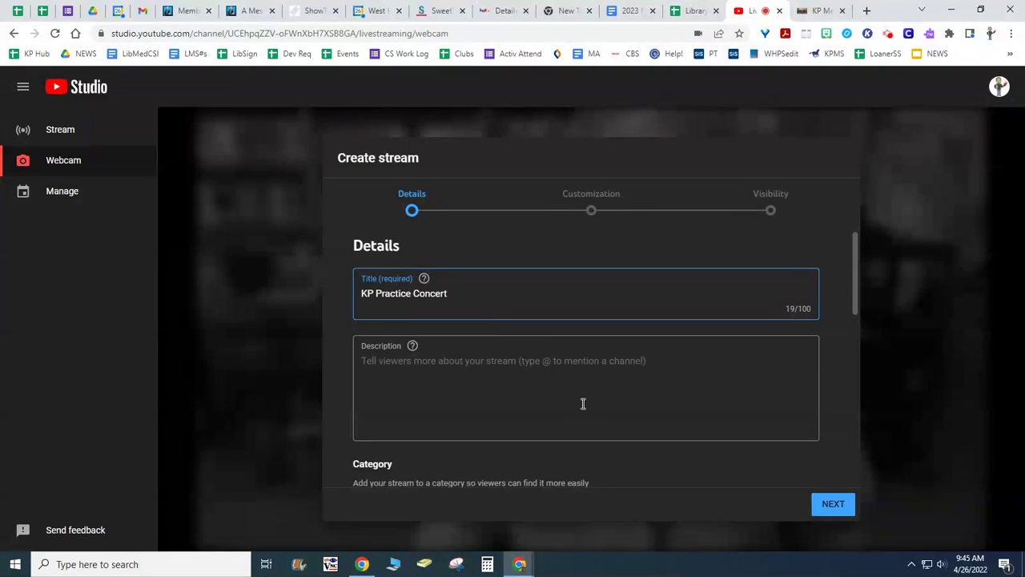
Step: Set the stream's category to Education
scroll(599, 368, down, 2)
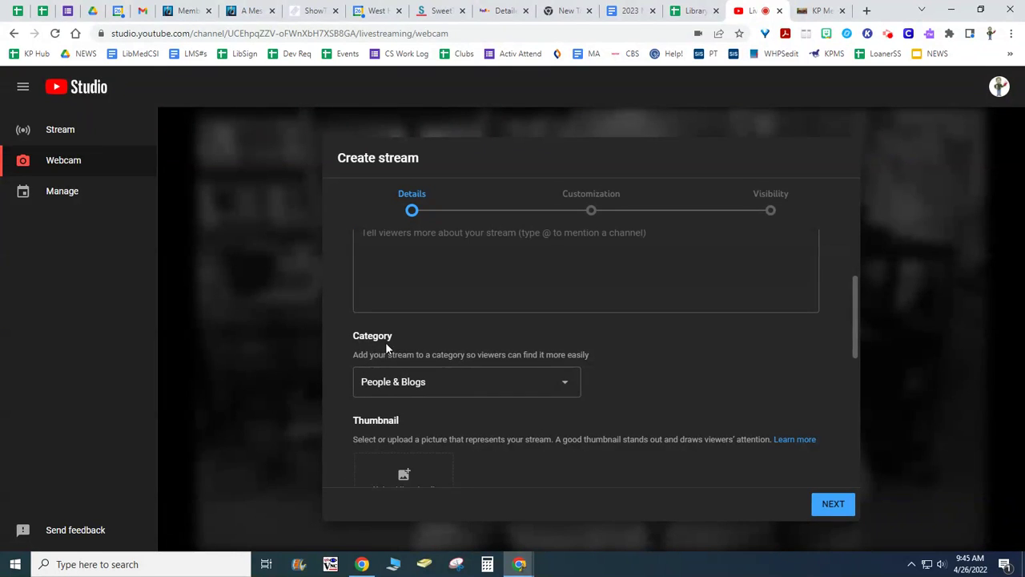
click(539, 386)
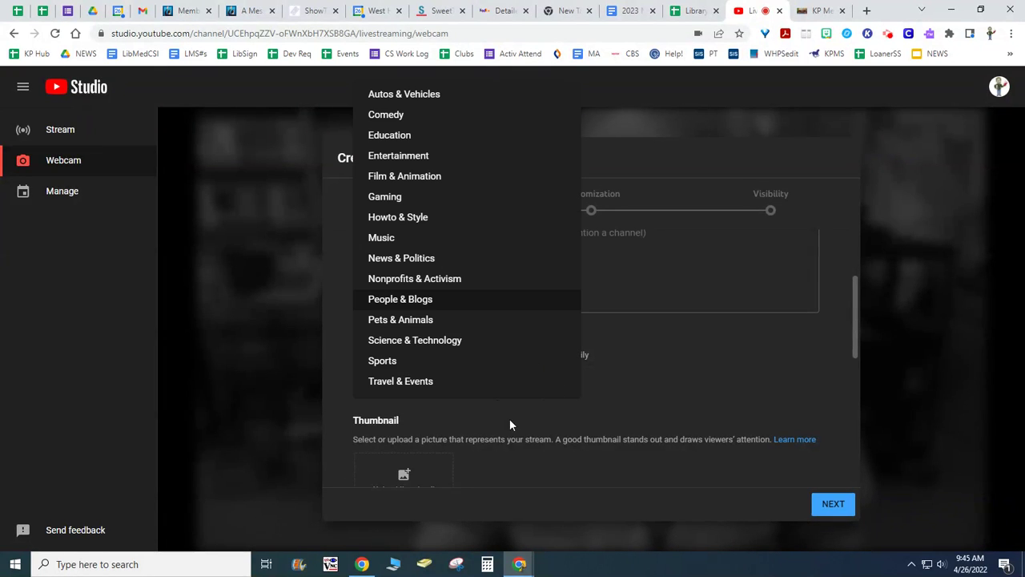
click(394, 136)
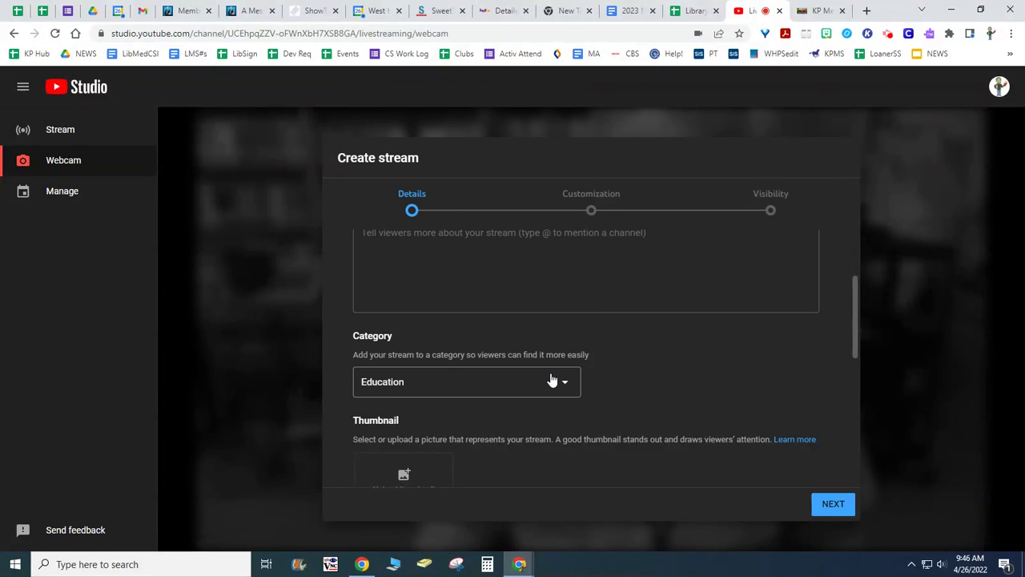
Step: Declare in the audience settings that the stream is made for kids
scroll(609, 364, down, 2)
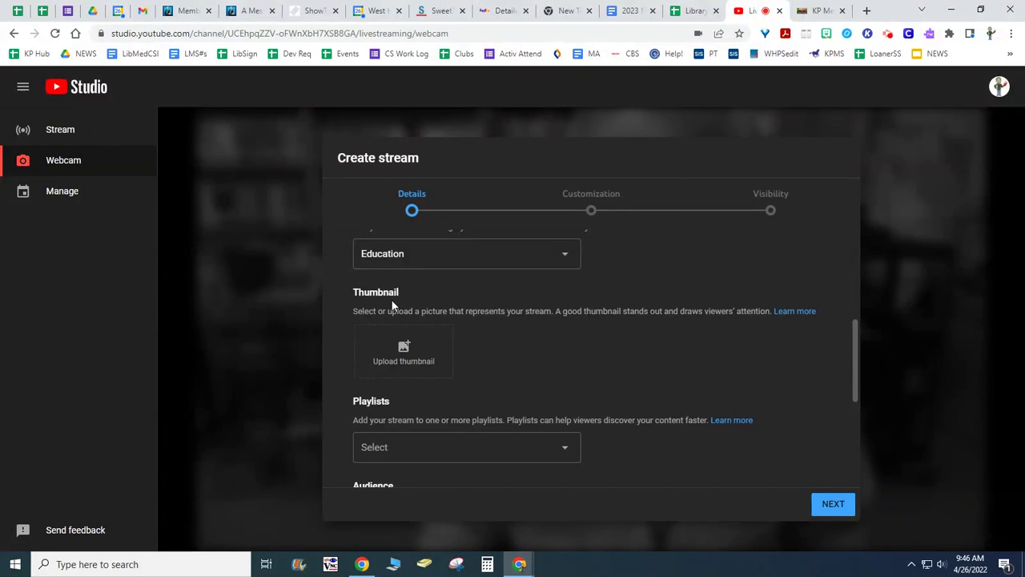
scroll(392, 305, up, 1)
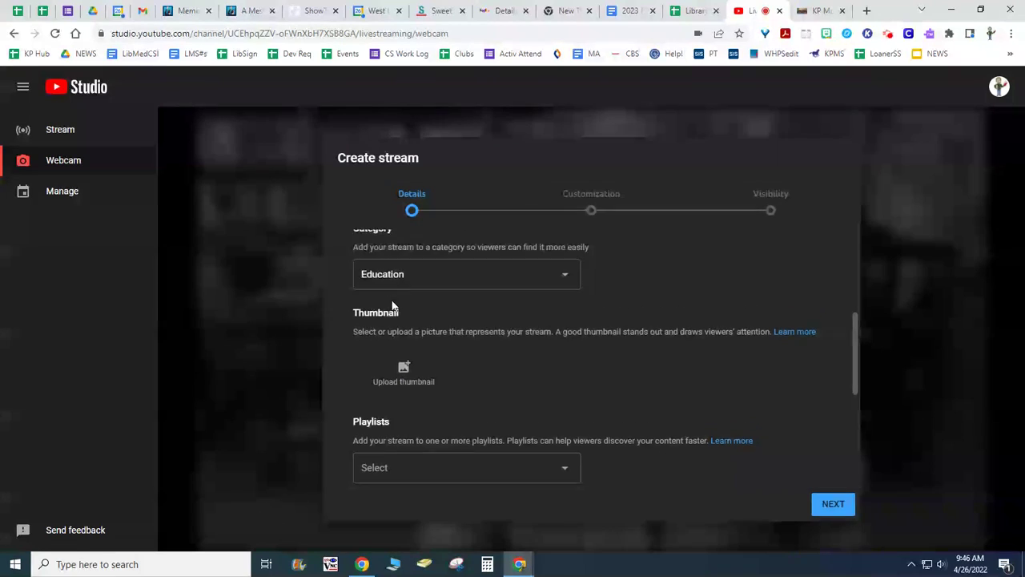
scroll(535, 397, down, 1)
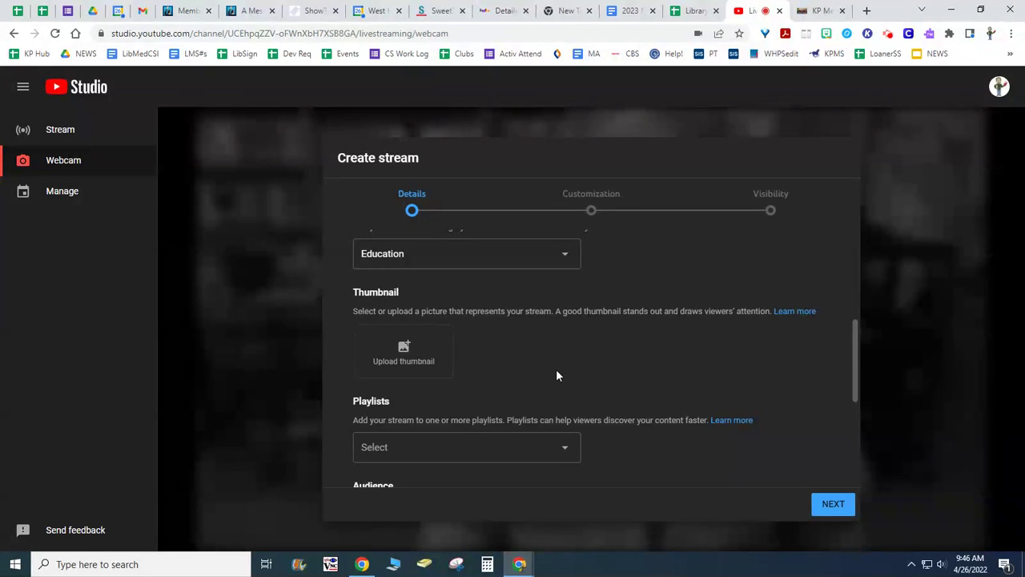
scroll(579, 371, down, 3)
scroll(476, 322, up, 1)
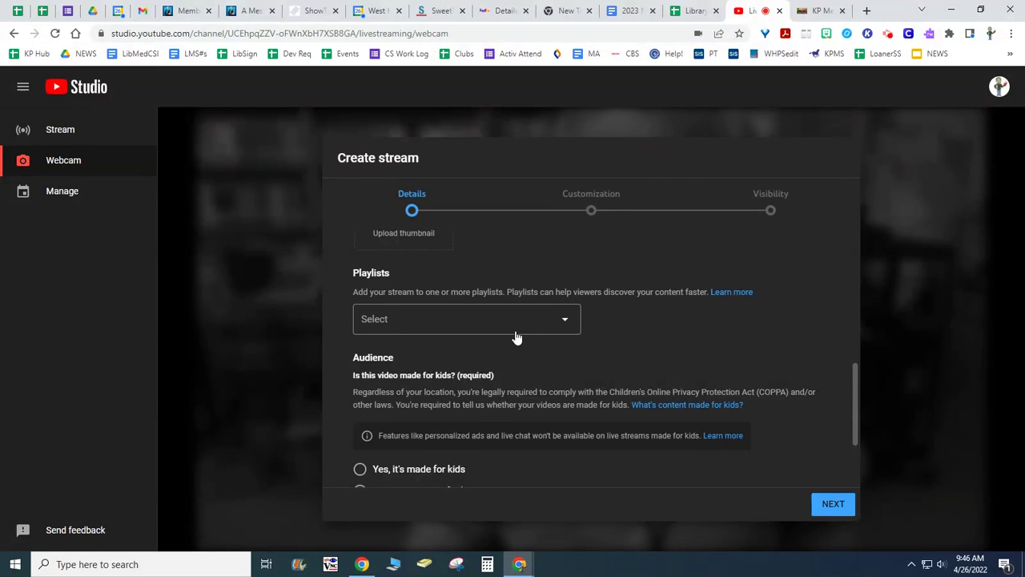
scroll(707, 370, down, 3)
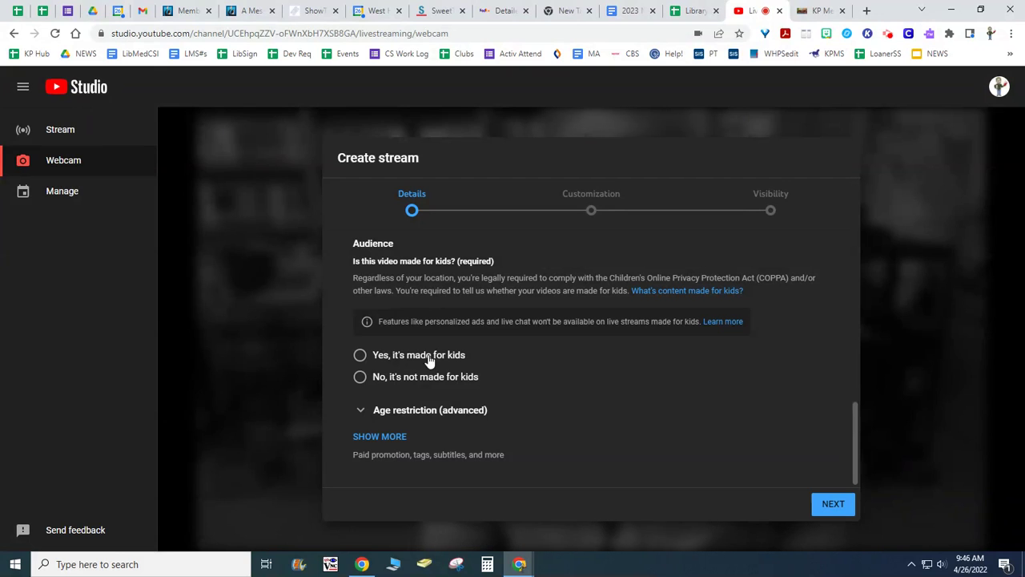
click(358, 355)
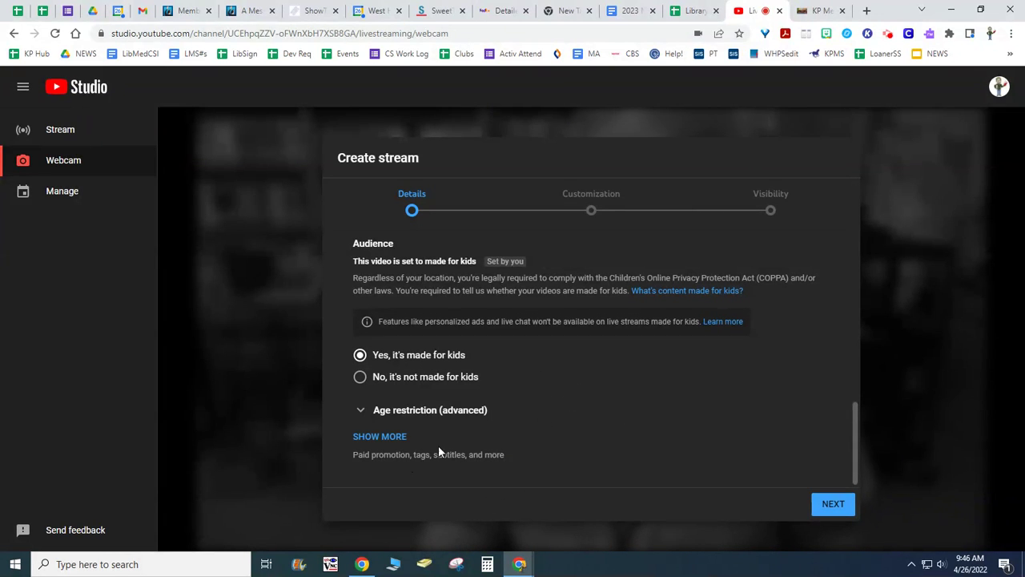
Step: Expand the additional stream details and set the caption certification to "This content has never aired on television in the U.S."
click(380, 437)
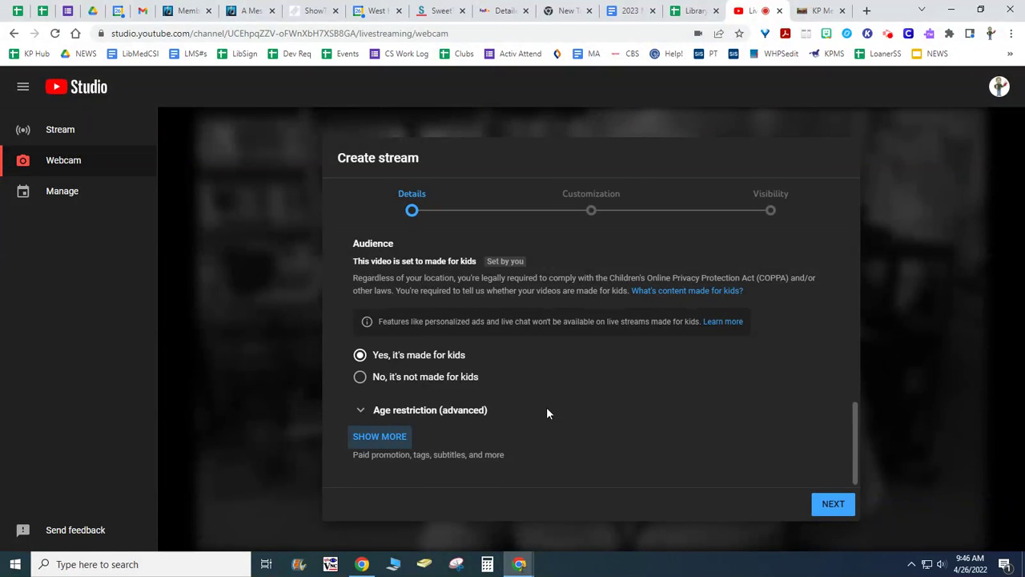
scroll(566, 404, down, 3)
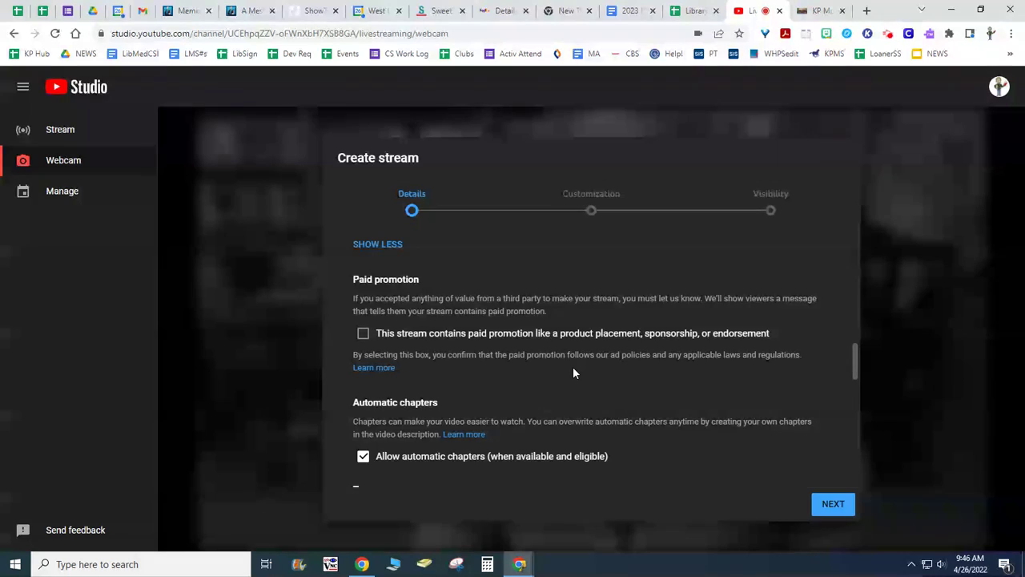
scroll(677, 393, down, 2)
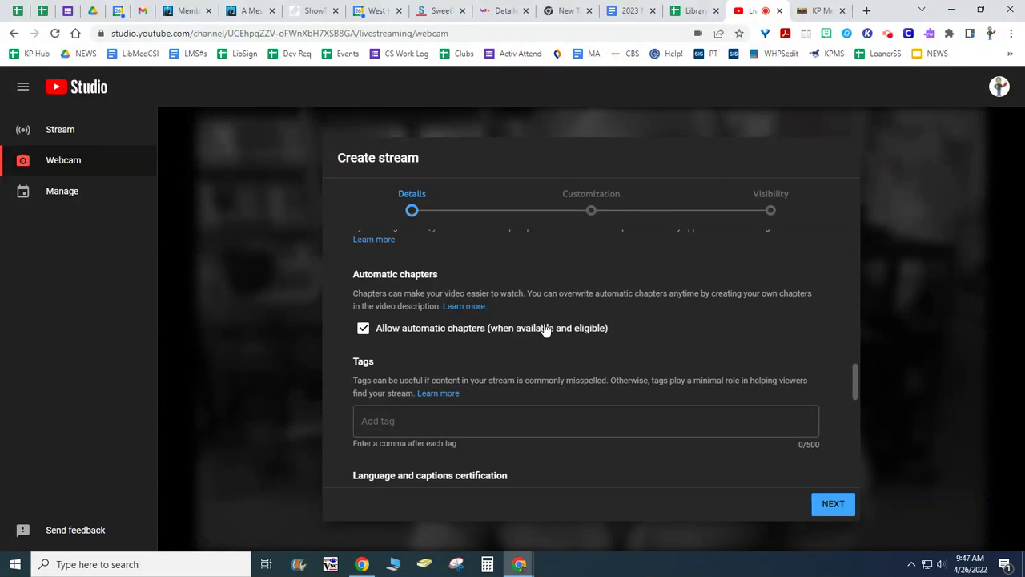
scroll(543, 329, down, 1)
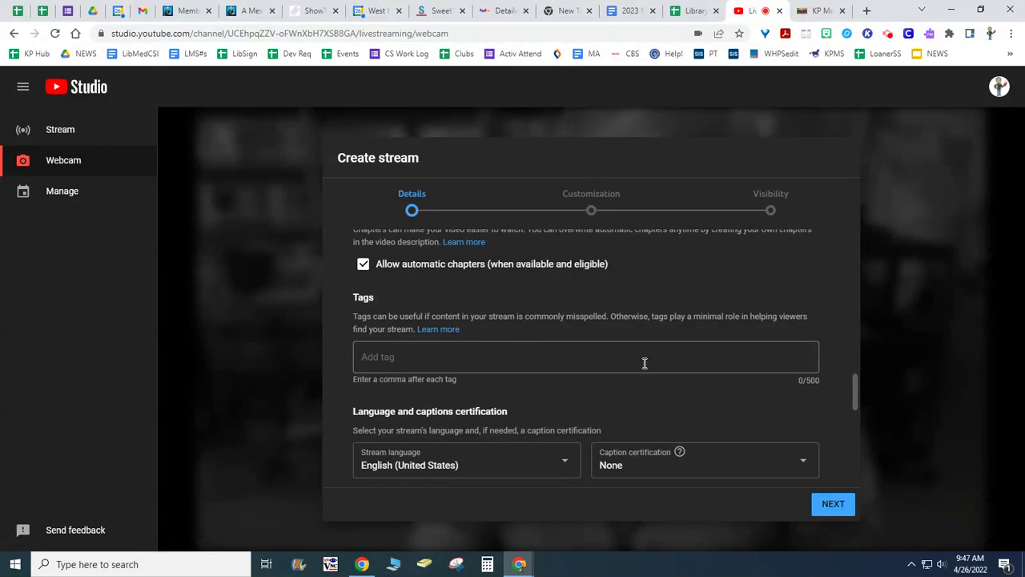
scroll(583, 392, down, 1)
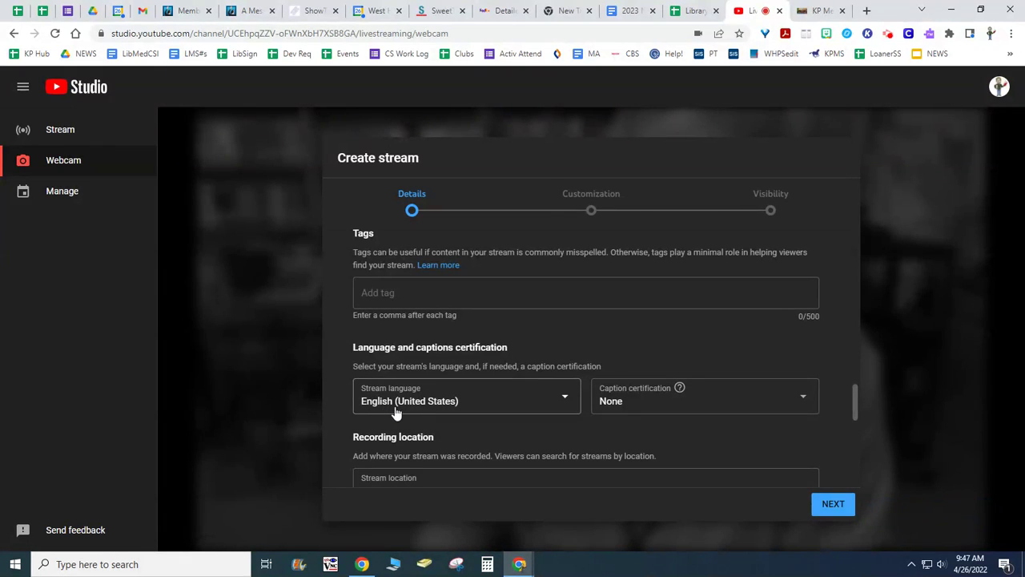
click(643, 404)
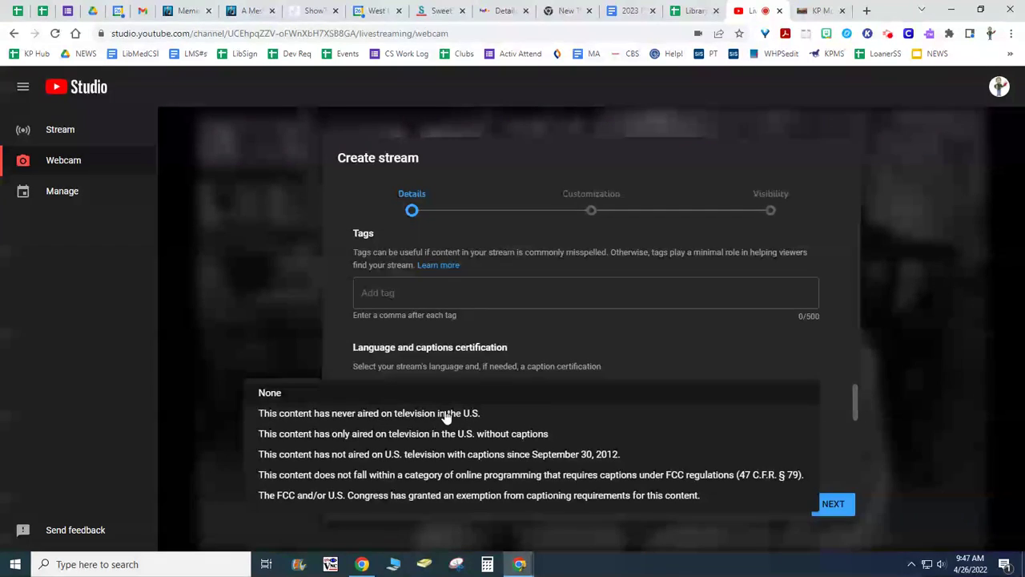
click(394, 413)
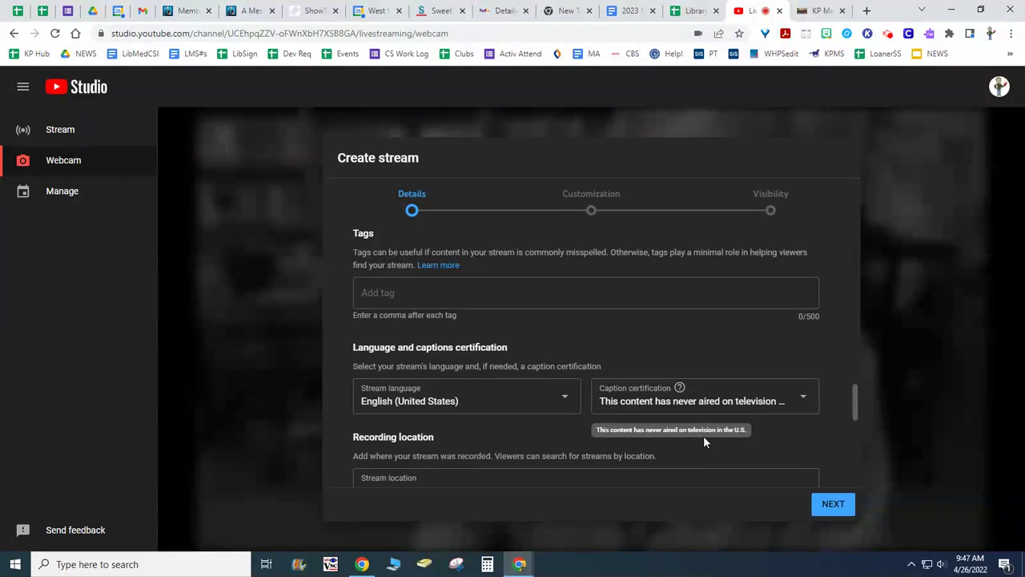
Step: Review the location, license and comment settings, then continue to the stream's customization stage
scroll(522, 429, down, 2)
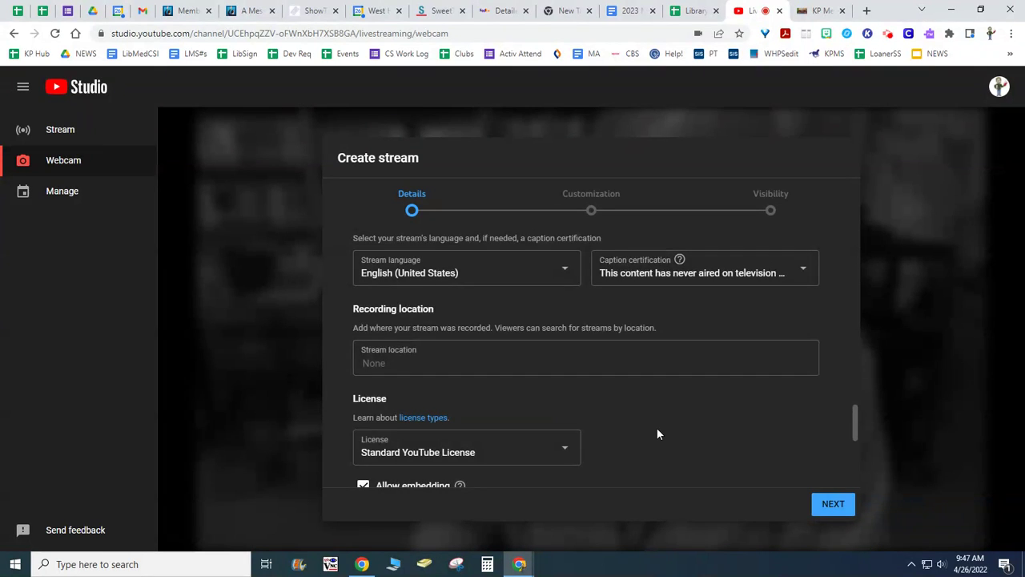
scroll(657, 433, down, 2)
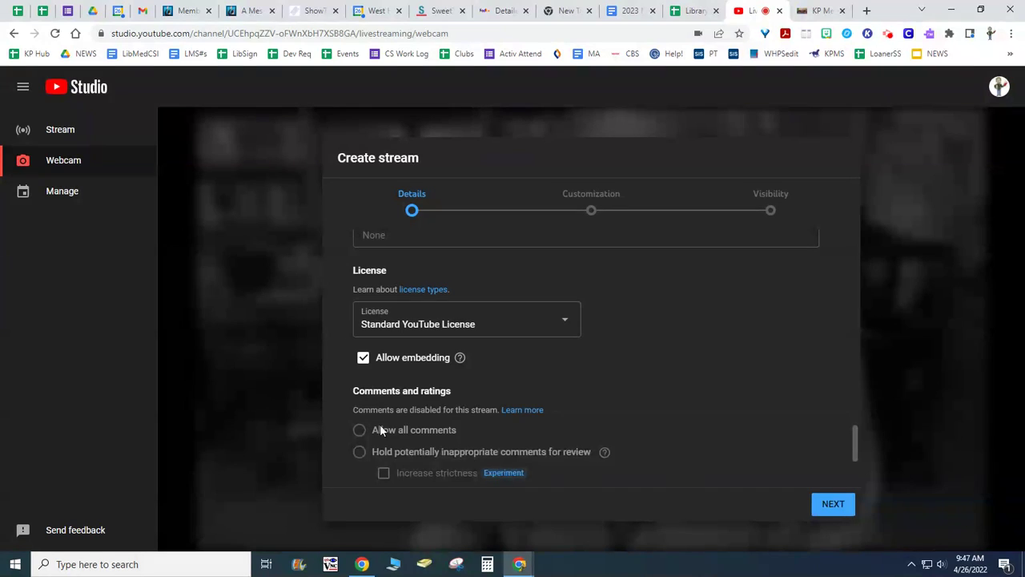
scroll(658, 336, up, 6)
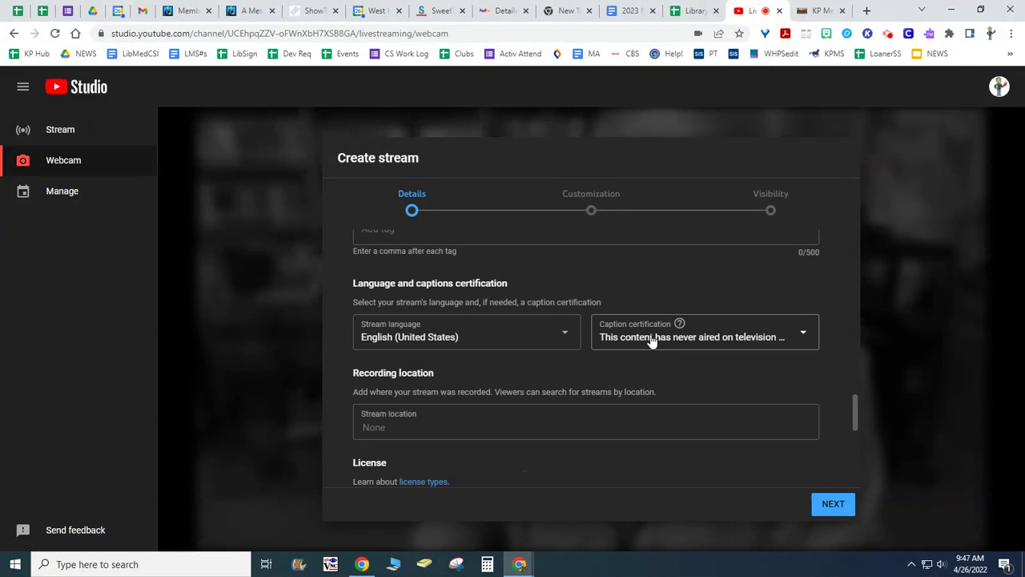
scroll(642, 341, down, 7)
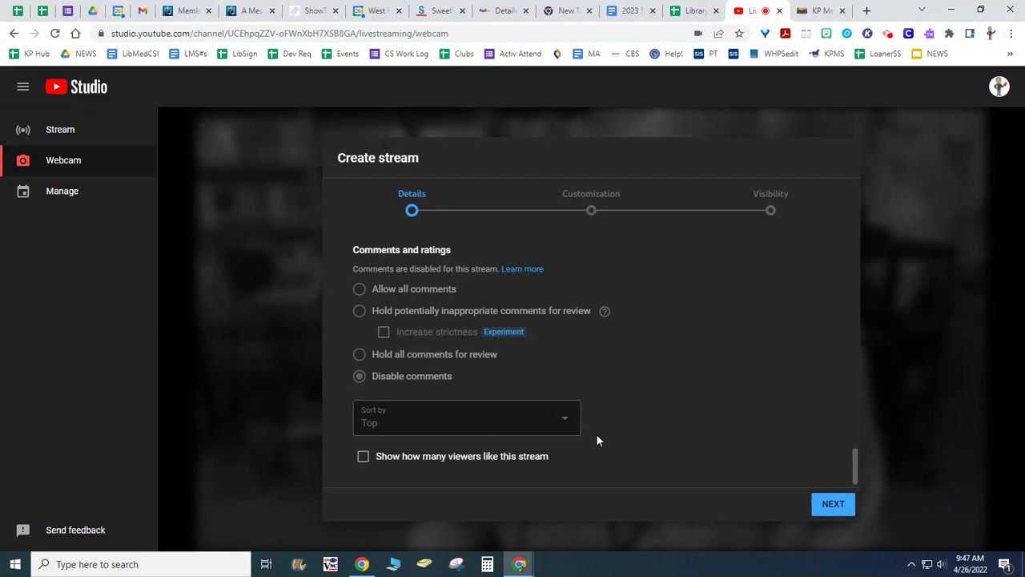
click(835, 505)
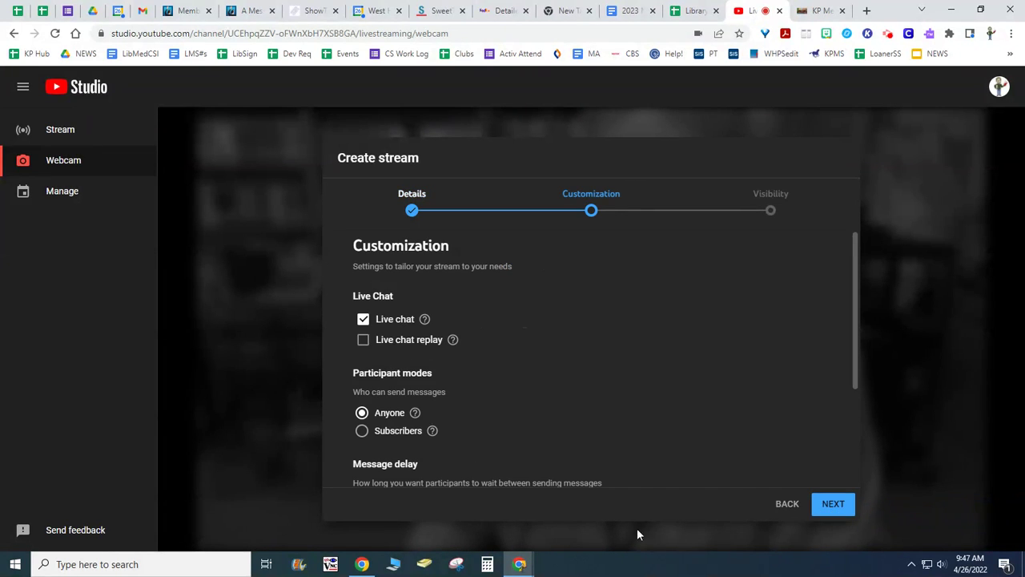
Step: Turn off live chat for the stream and continue to the visibility stage
click(363, 319)
scroll(573, 395, down, 2)
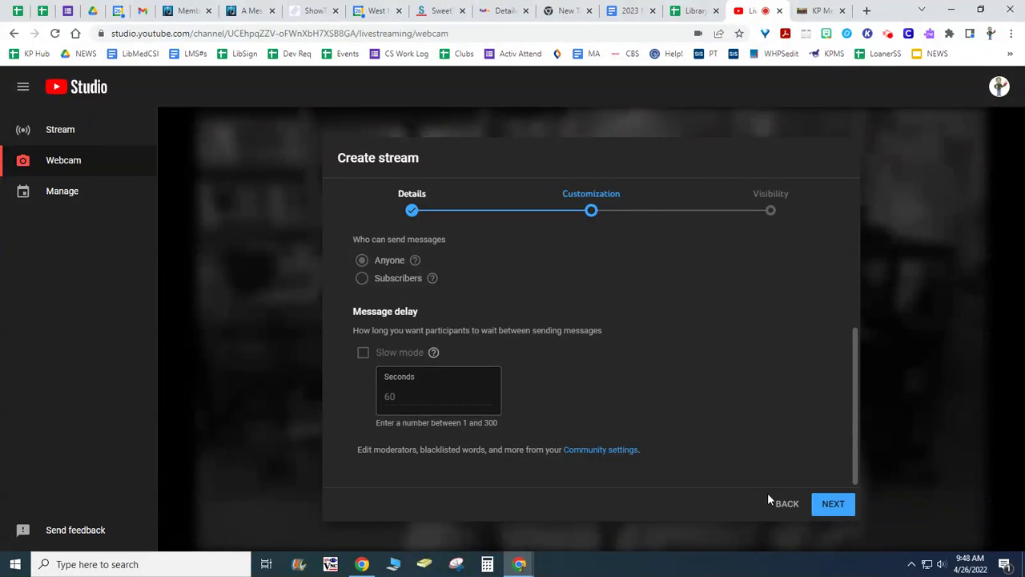
scroll(718, 415, up, 2)
click(844, 510)
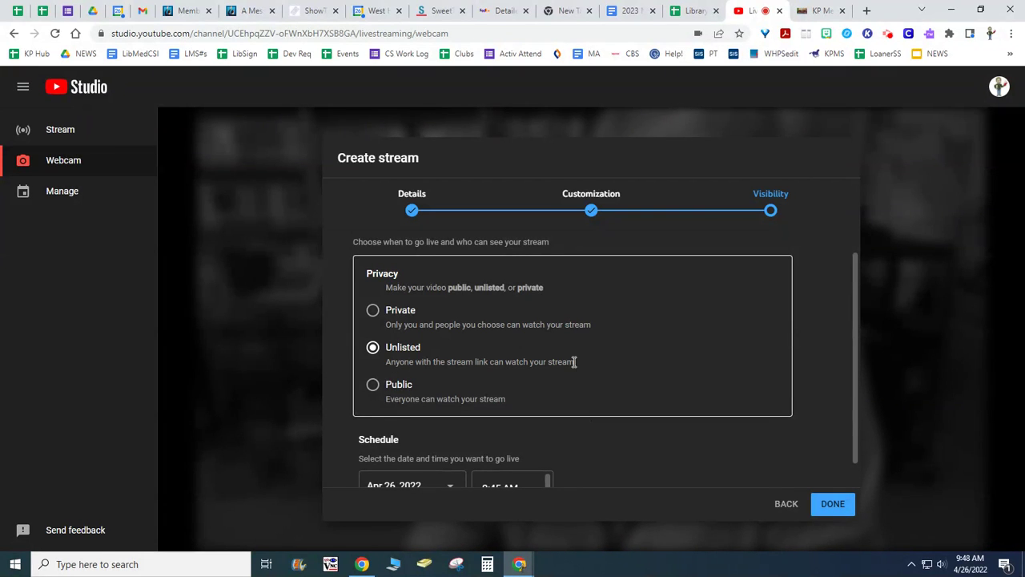
Step: Set the stream's privacy to Public
click(373, 386)
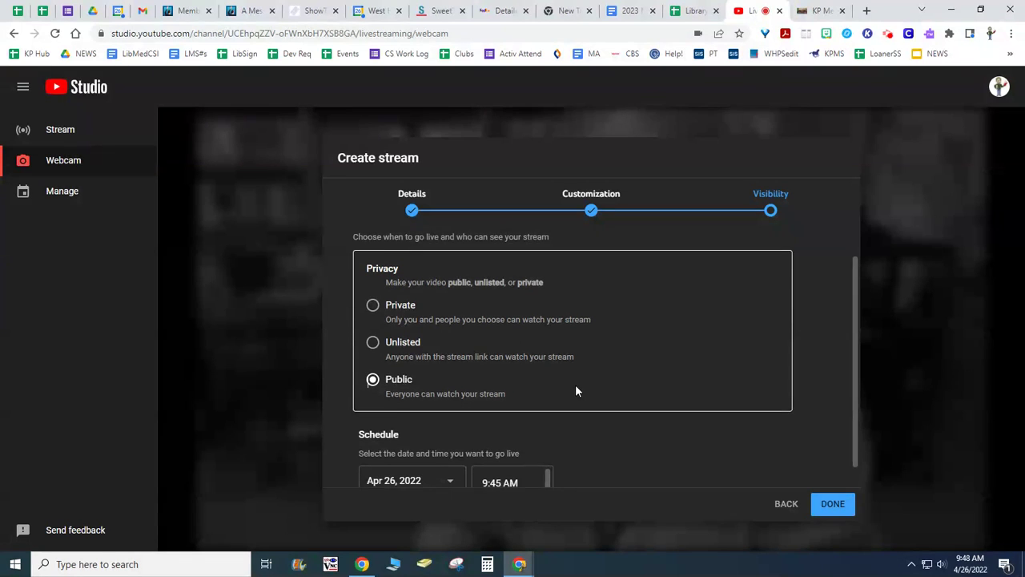
Step: Schedule the stream for Apr 28, 2022 and finish creating it
scroll(575, 390, down, 1)
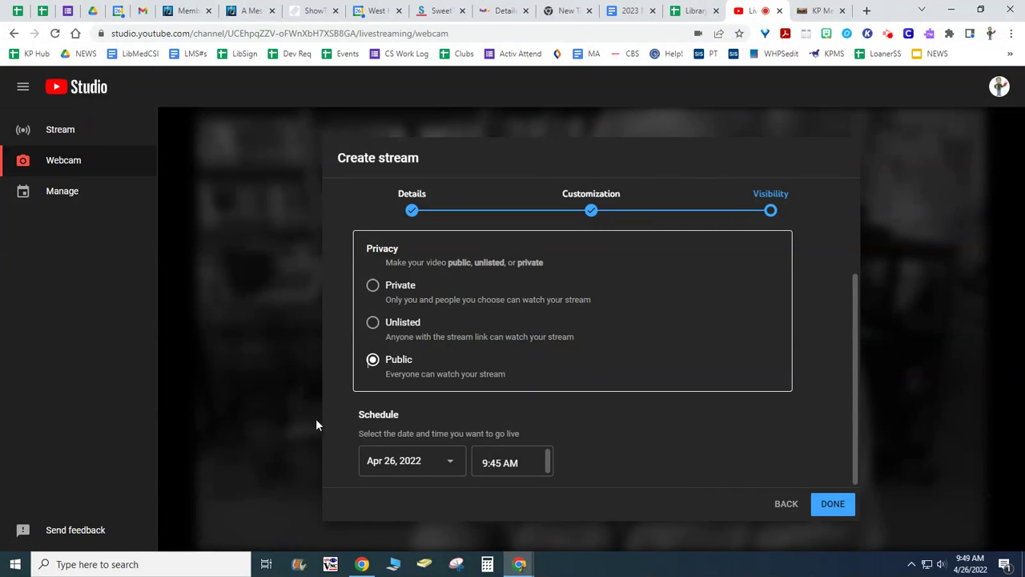
click(439, 458)
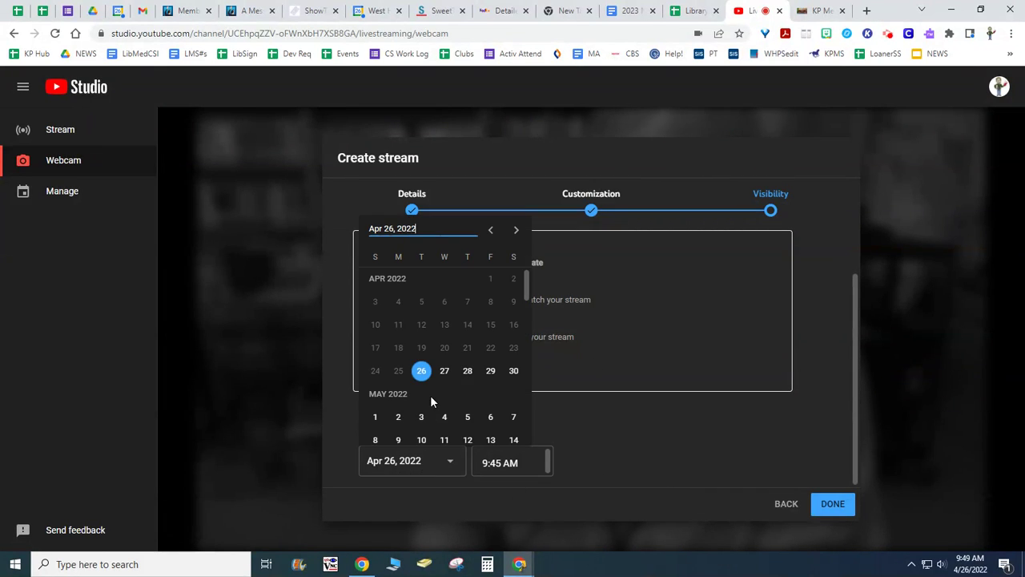
click(465, 370)
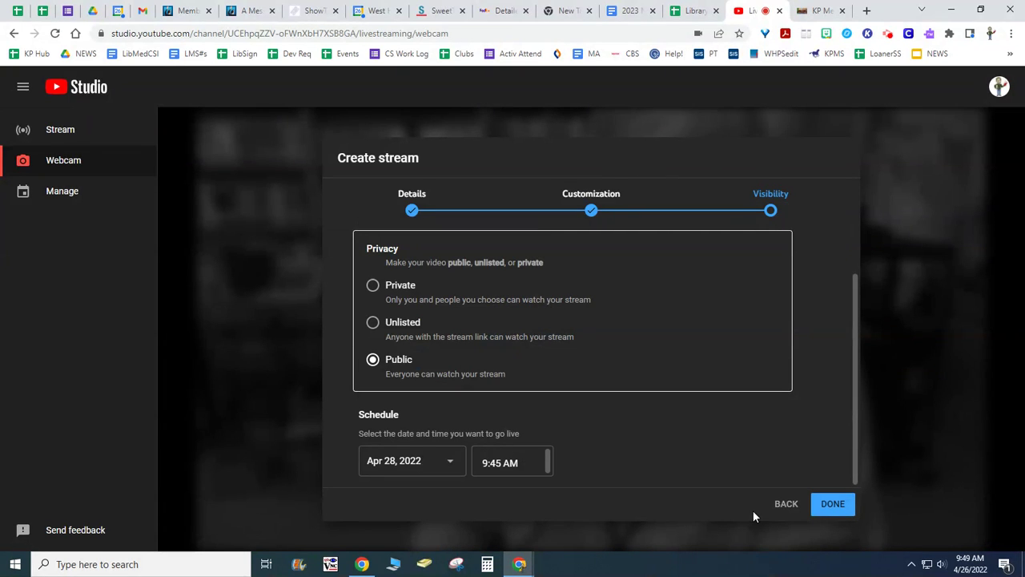
click(824, 507)
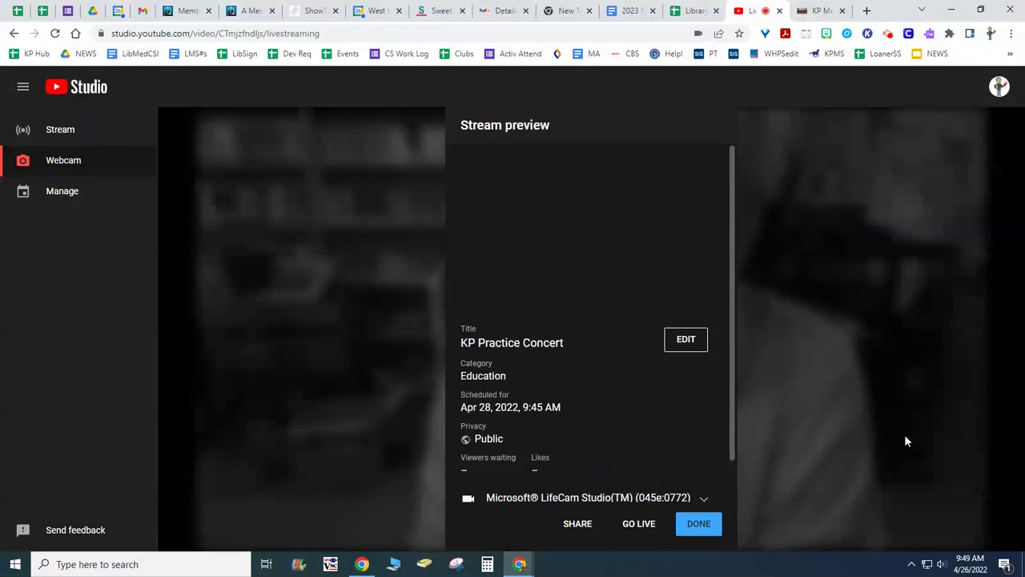
Step: Open the sharing options from the stream preview and copy the stream's video link
mouse_move(601, 251)
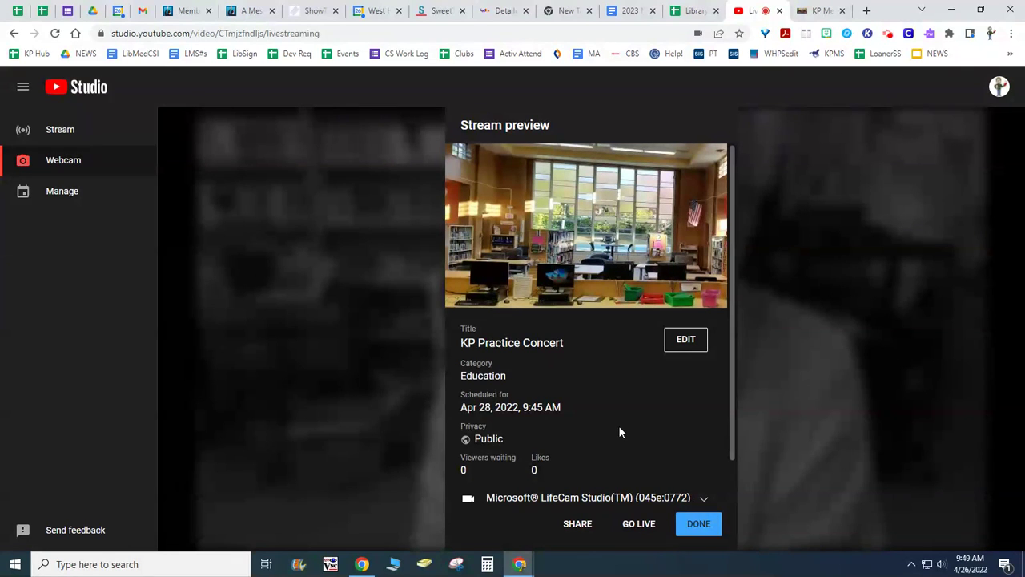
click(576, 525)
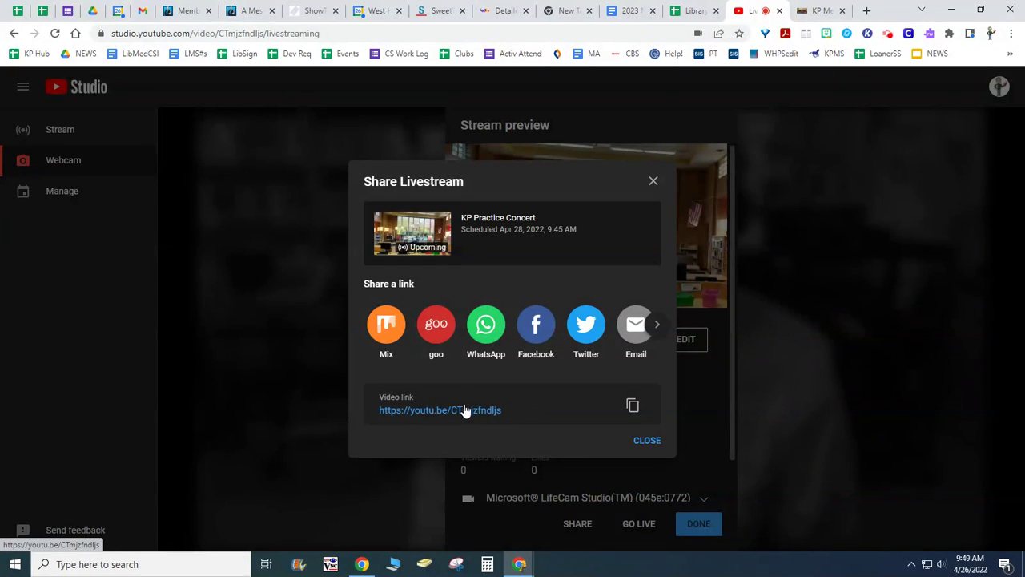
click(633, 407)
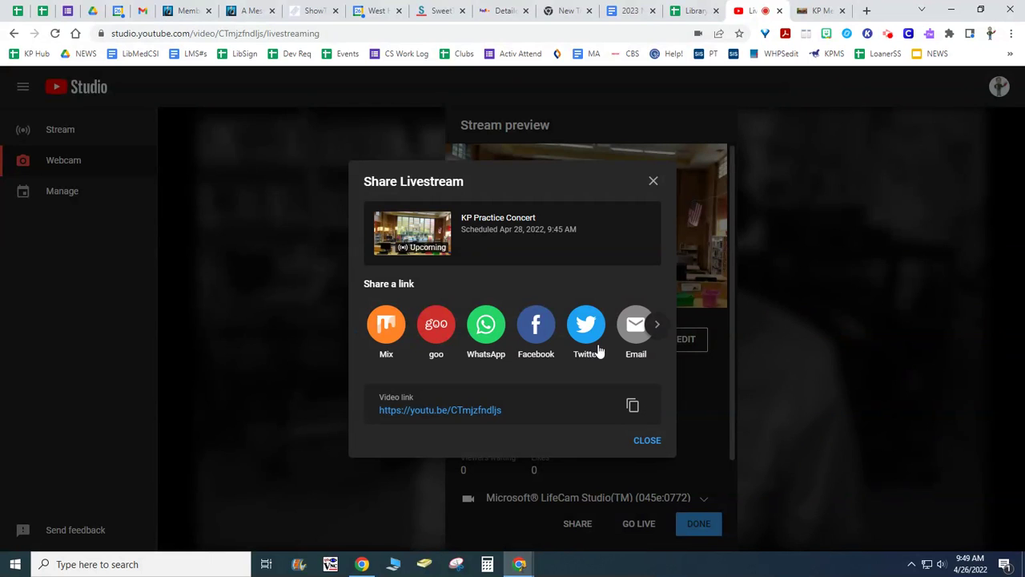
Step: Open the copied video link in a new browser tab and look over the stream's public watch page
click(866, 11)
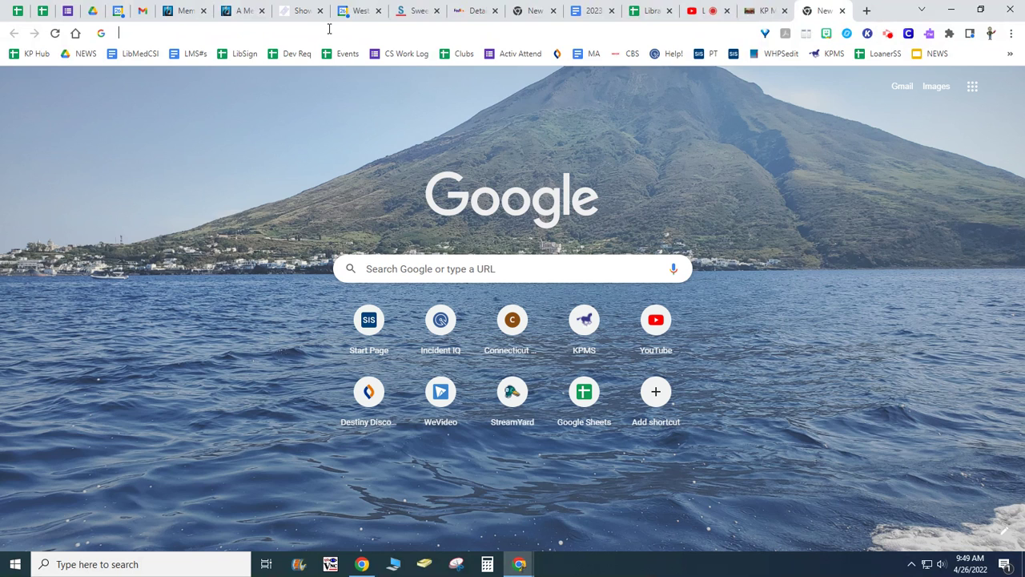
click(329, 30)
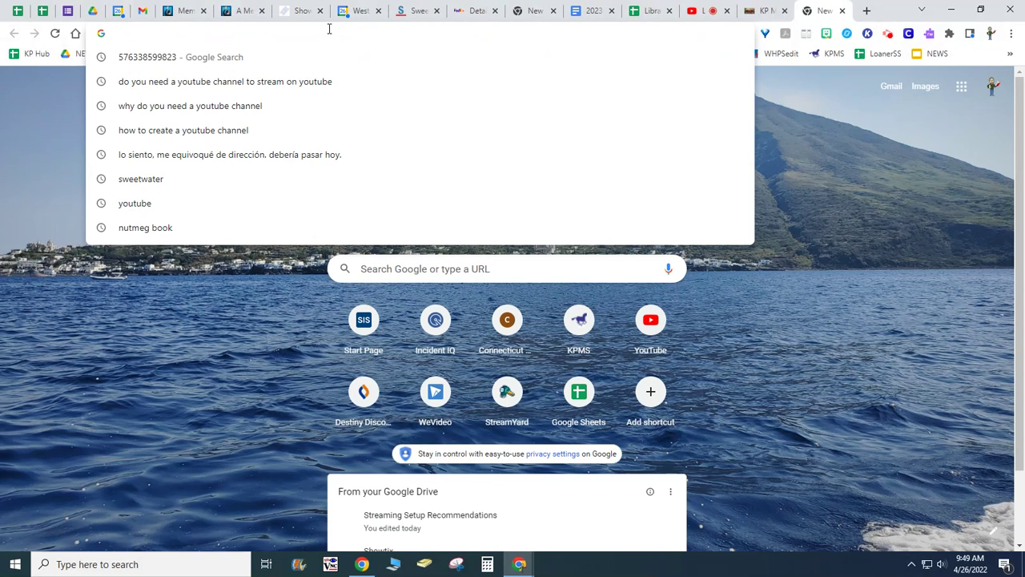
key(ctrl+v)
key(Return)
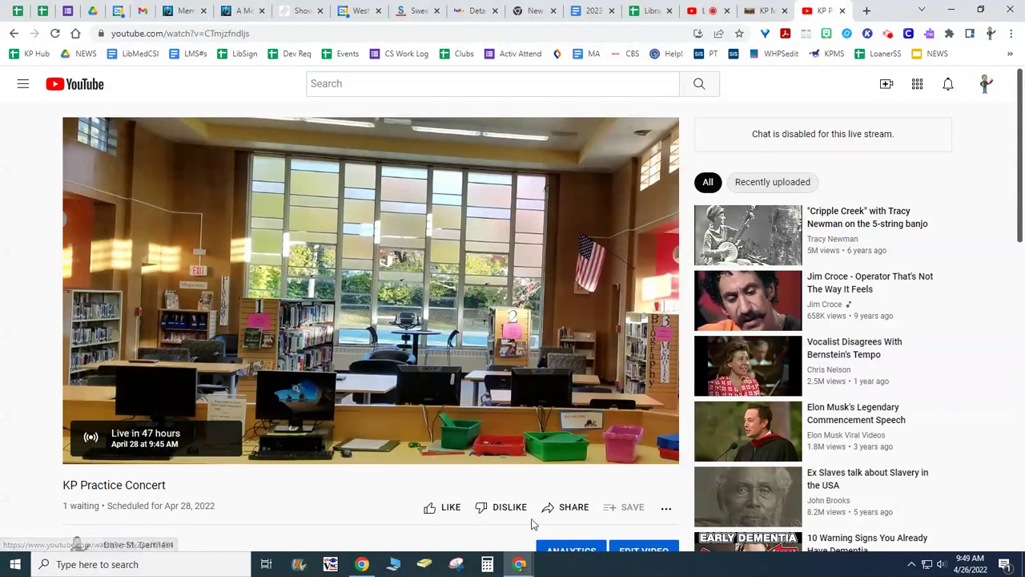
scroll(532, 524, down, 1)
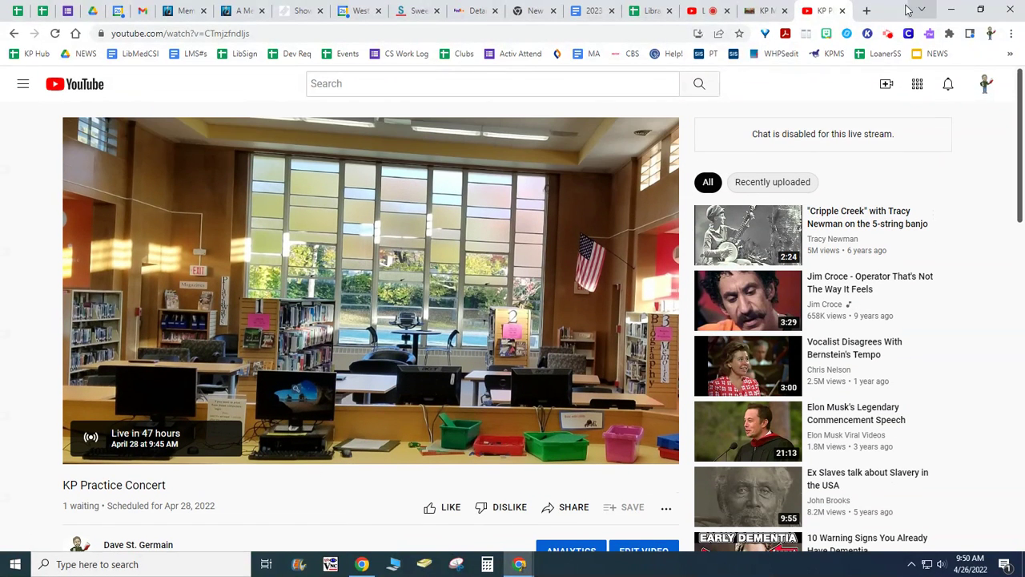
Step: Close the stream's watch page and dismiss the Share Livestream dialog
click(842, 11)
click(843, 13)
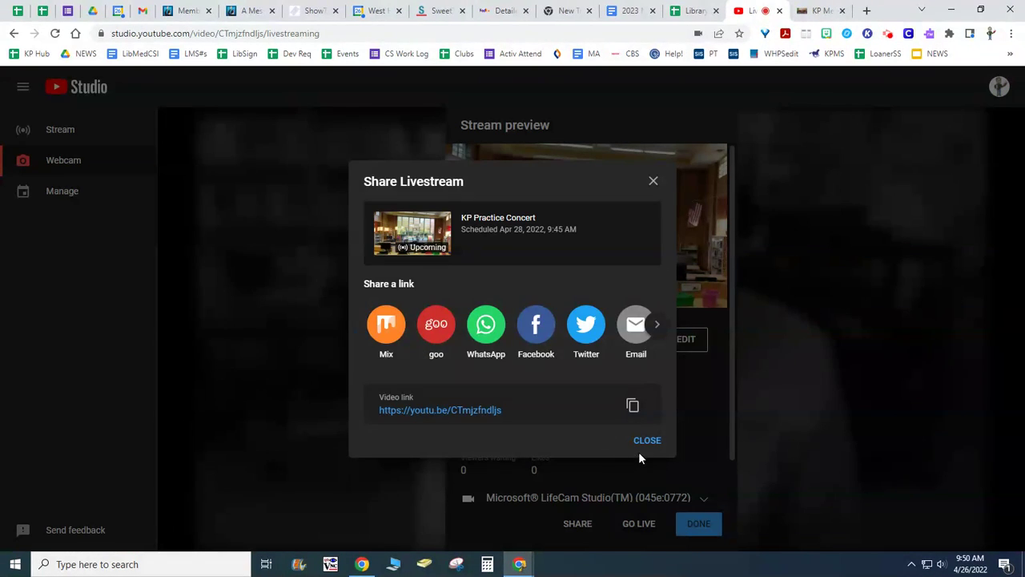
click(646, 445)
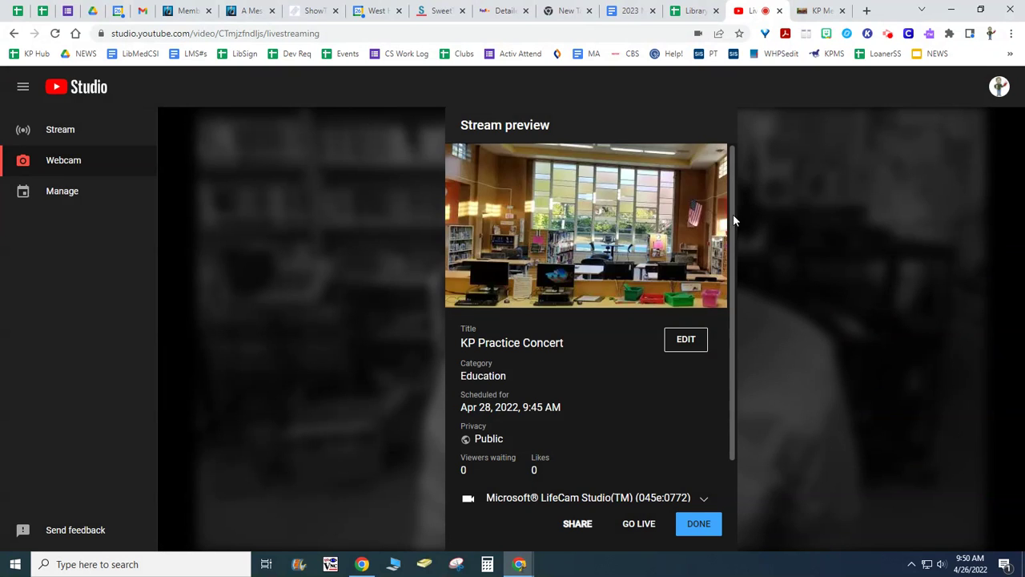
Step: Close the browser tab holding the stream preview and load youtube.com in a new tab
click(807, 13)
click(775, 13)
click(779, 10)
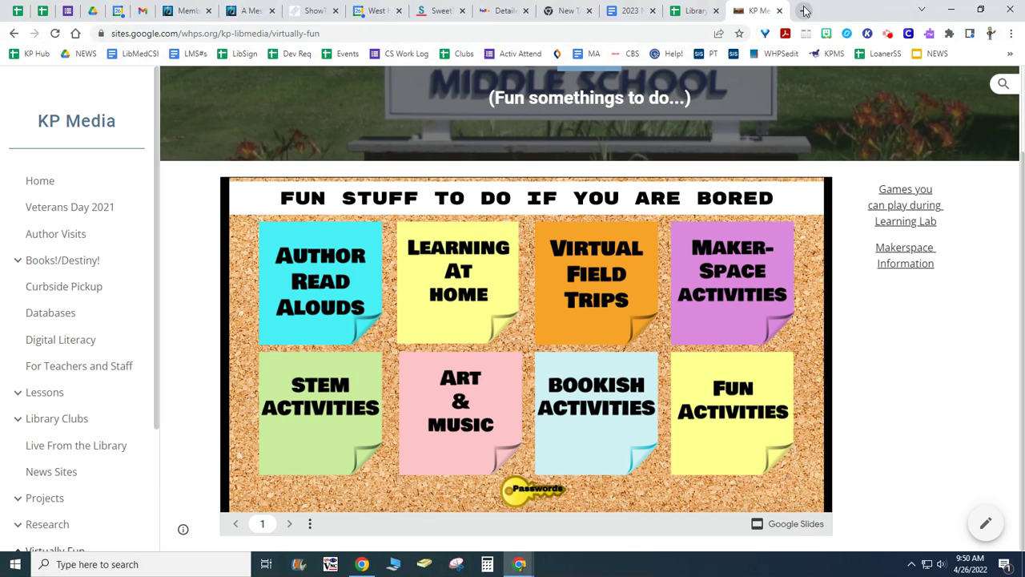
click(803, 10)
click(526, 33)
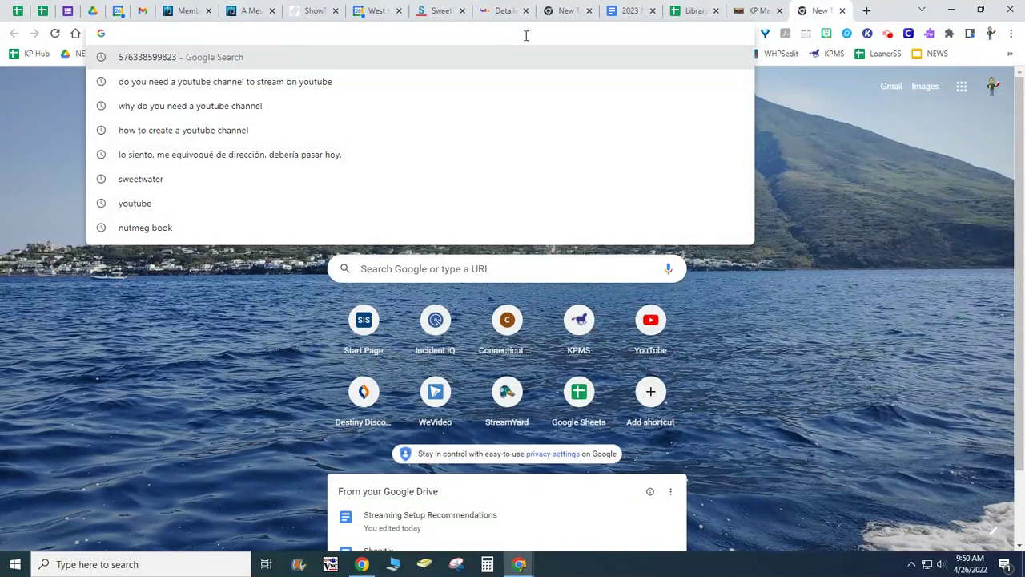
text(y)
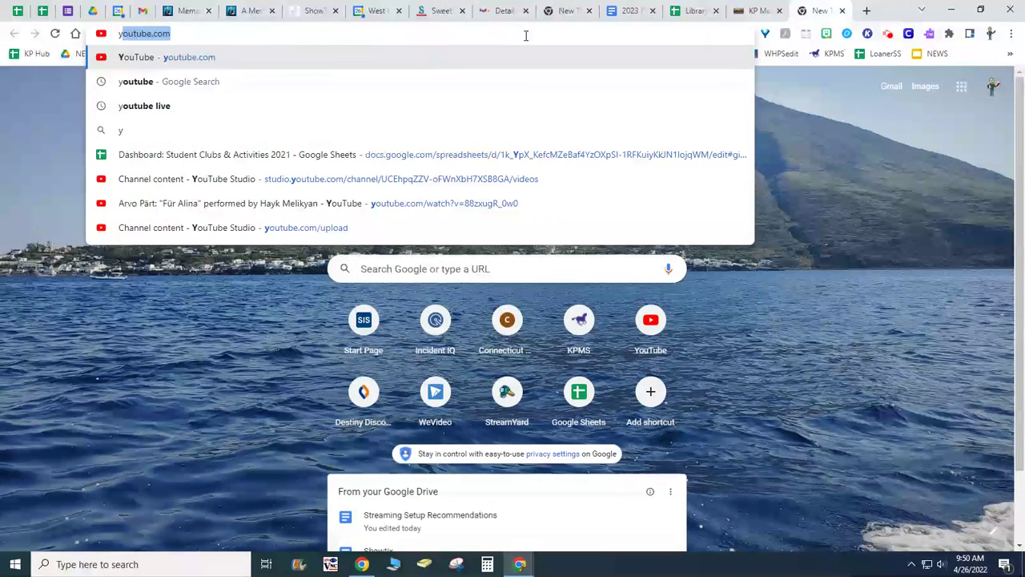
text(ou)
key(Return)
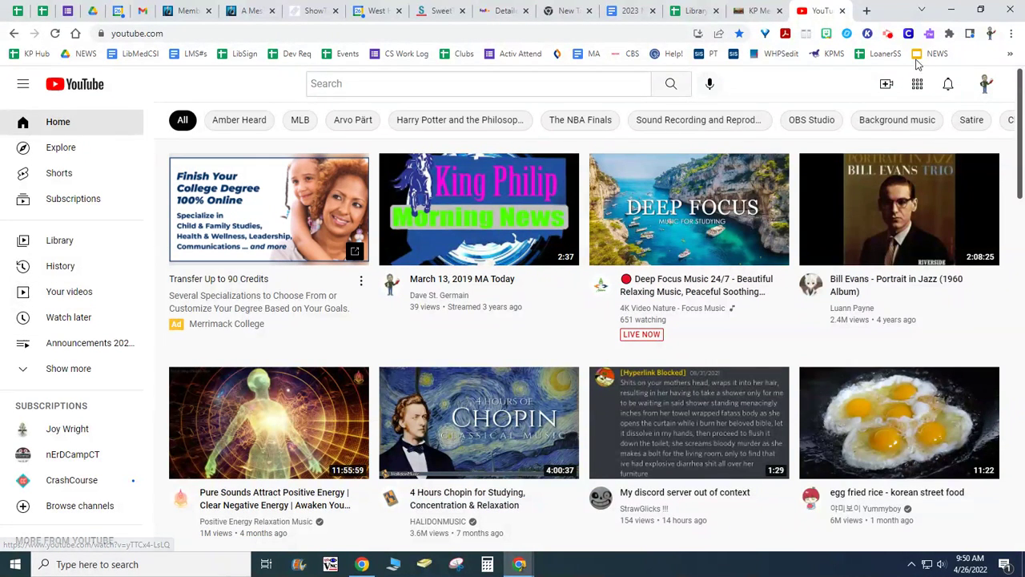
Step: Go to the live streaming management page, and open the upcoming KP Practice Concert stream from the list
click(885, 86)
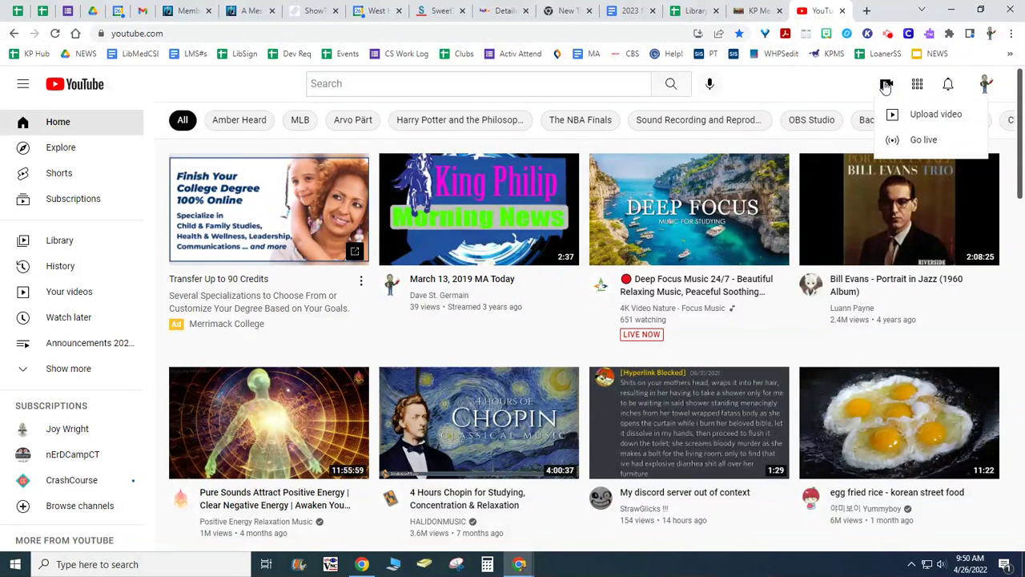
click(923, 140)
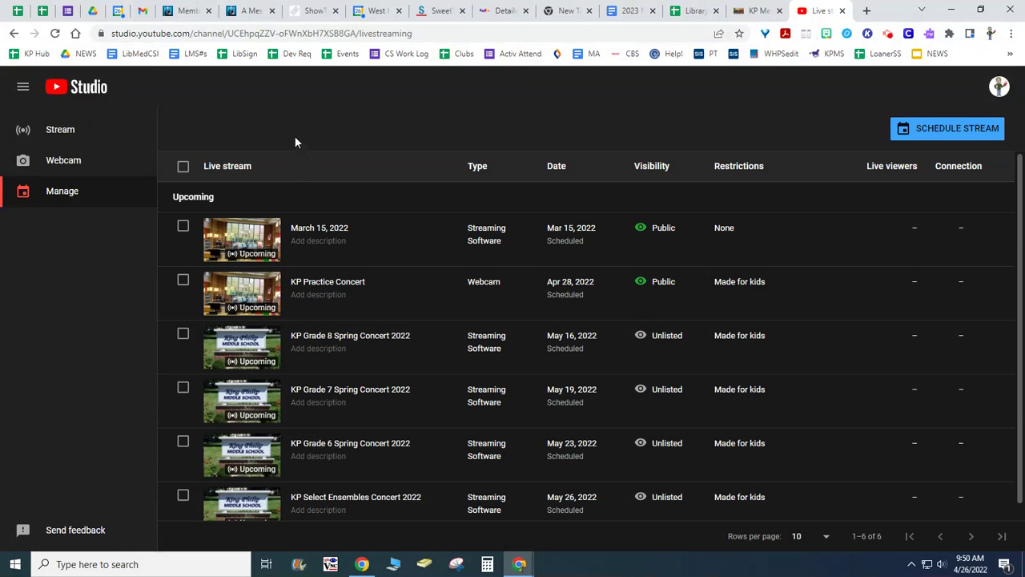
scroll(577, 485, down, 1)
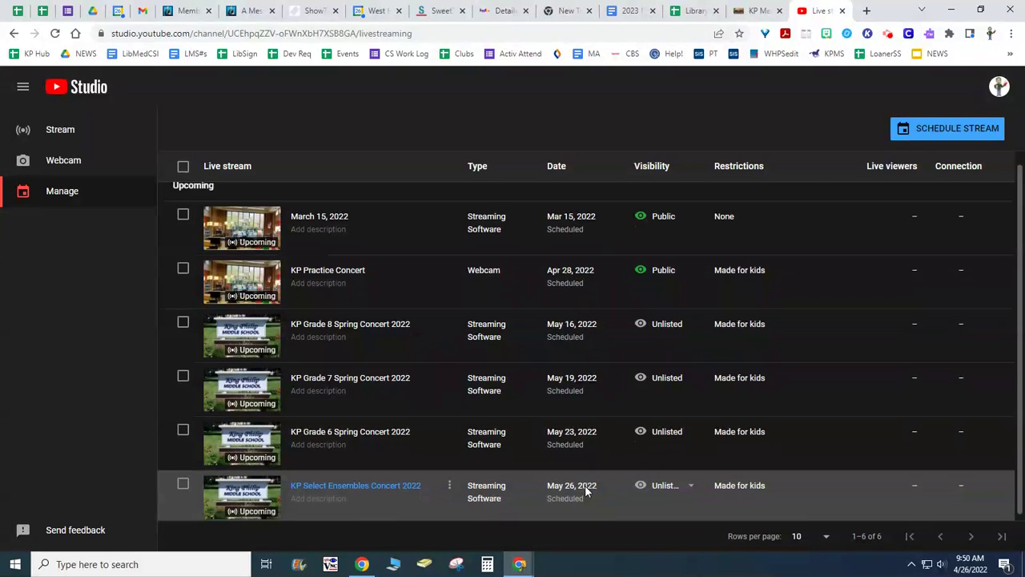
scroll(586, 486, up, 1)
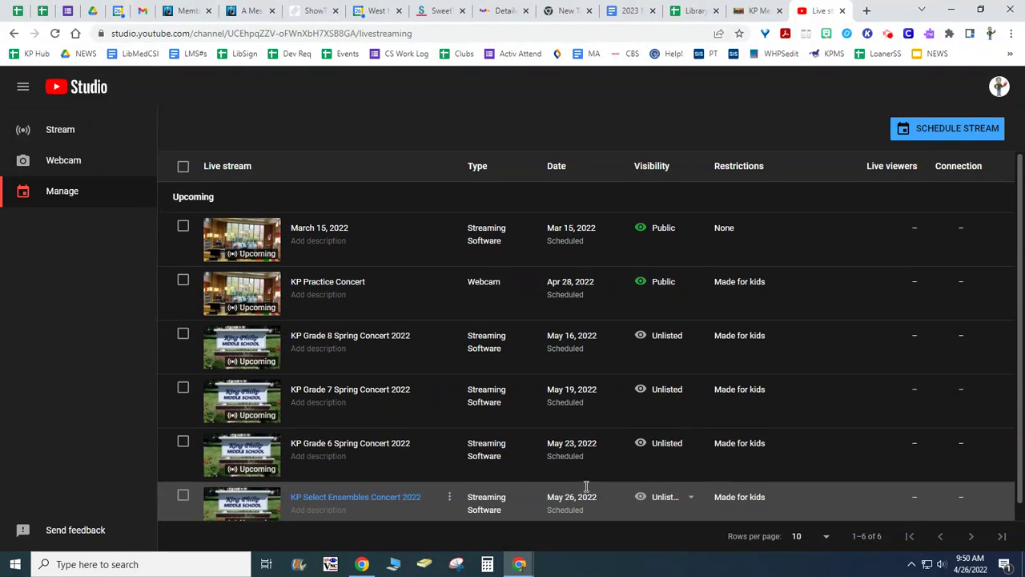
scroll(554, 449, down, 1)
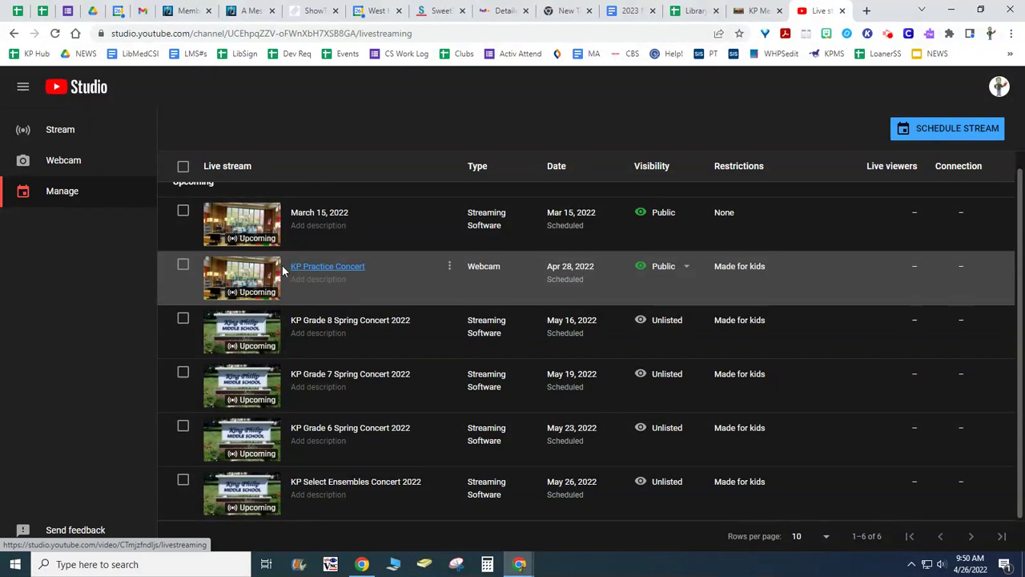
click(251, 270)
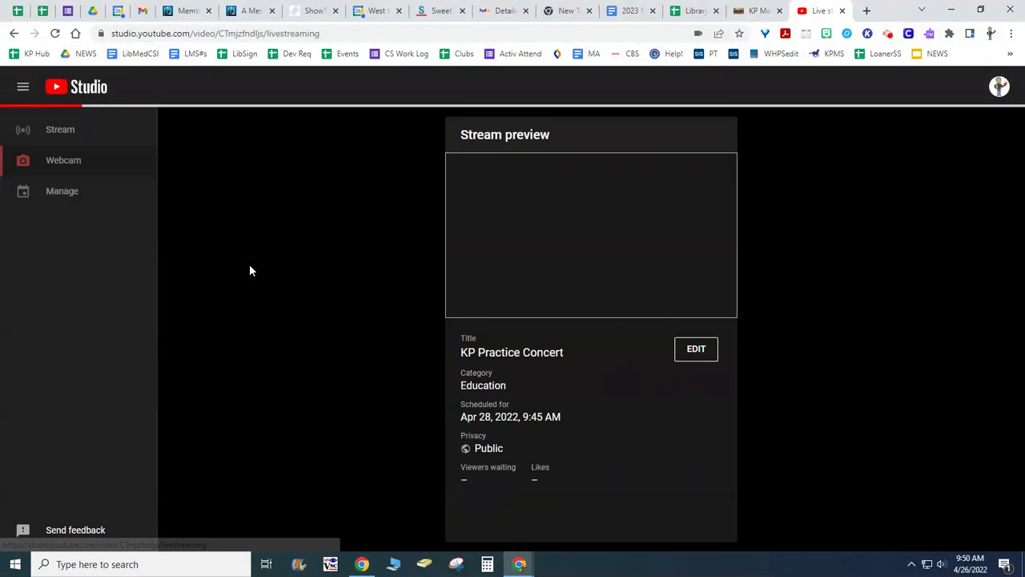